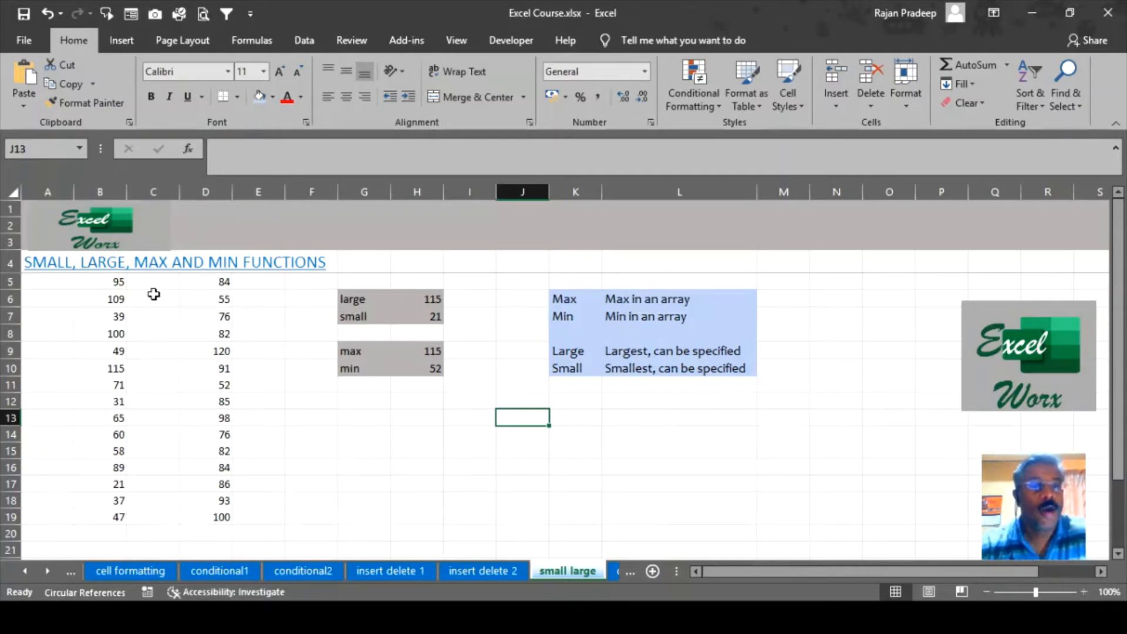
Review the B5:B19 and D5:D19 number columns and the Max, Min, Large, Small notes.
{"action": "left_click_drag", "start_coordinate": [106, 282], "coordinate": [118, 518]}
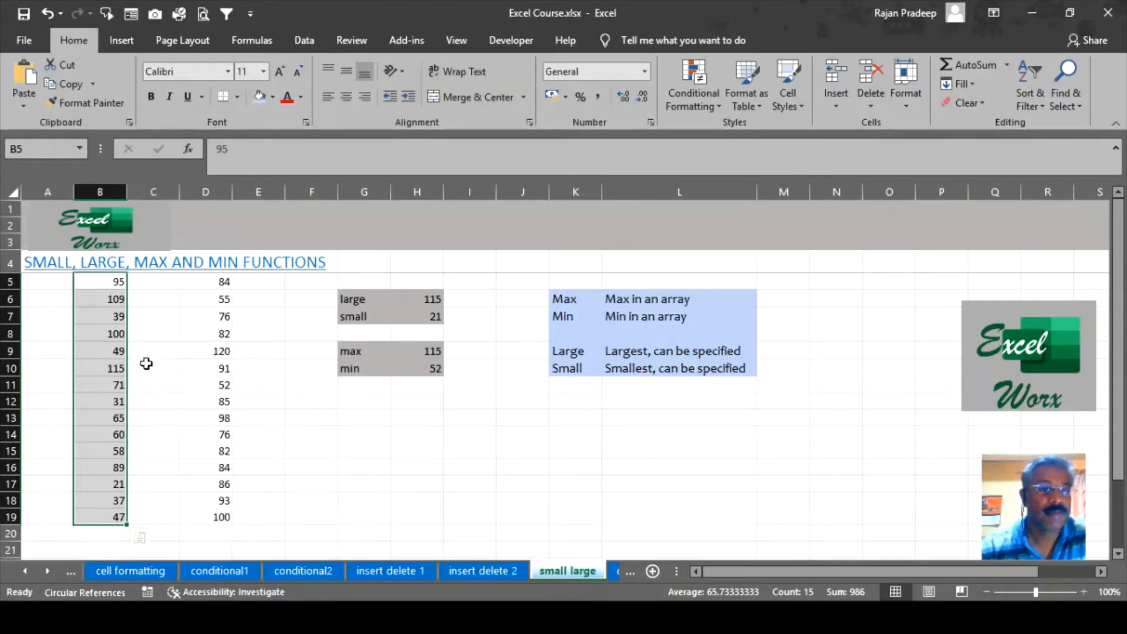
{"action": "left_click", "coordinate": [103, 369]}
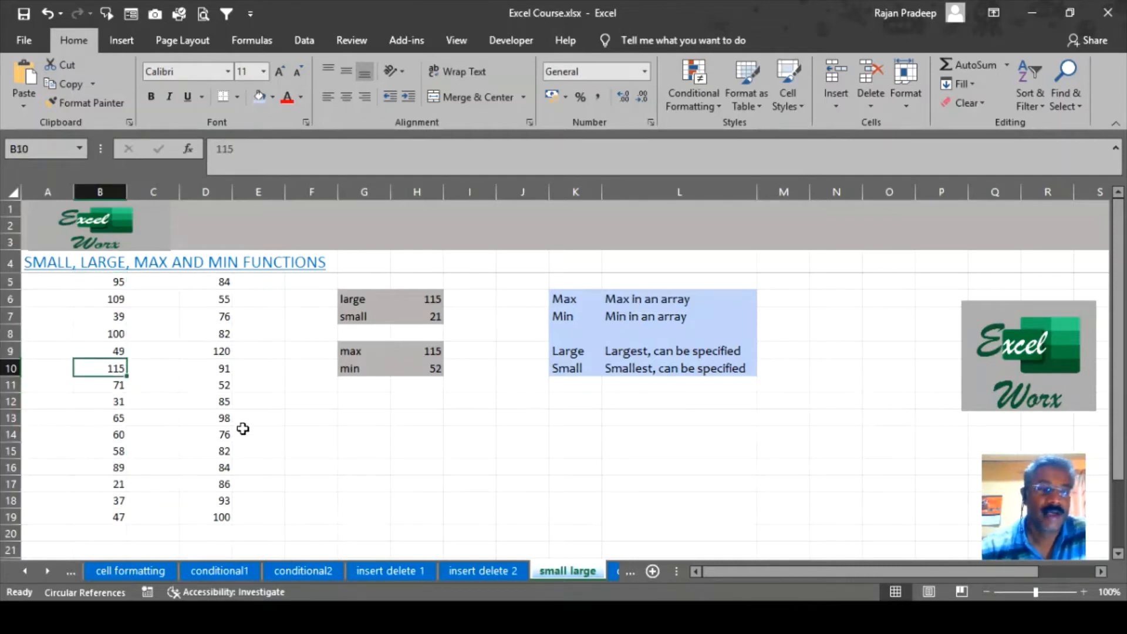
{"action": "left_click_drag", "start_coordinate": [222, 286], "coordinate": [205, 517]}
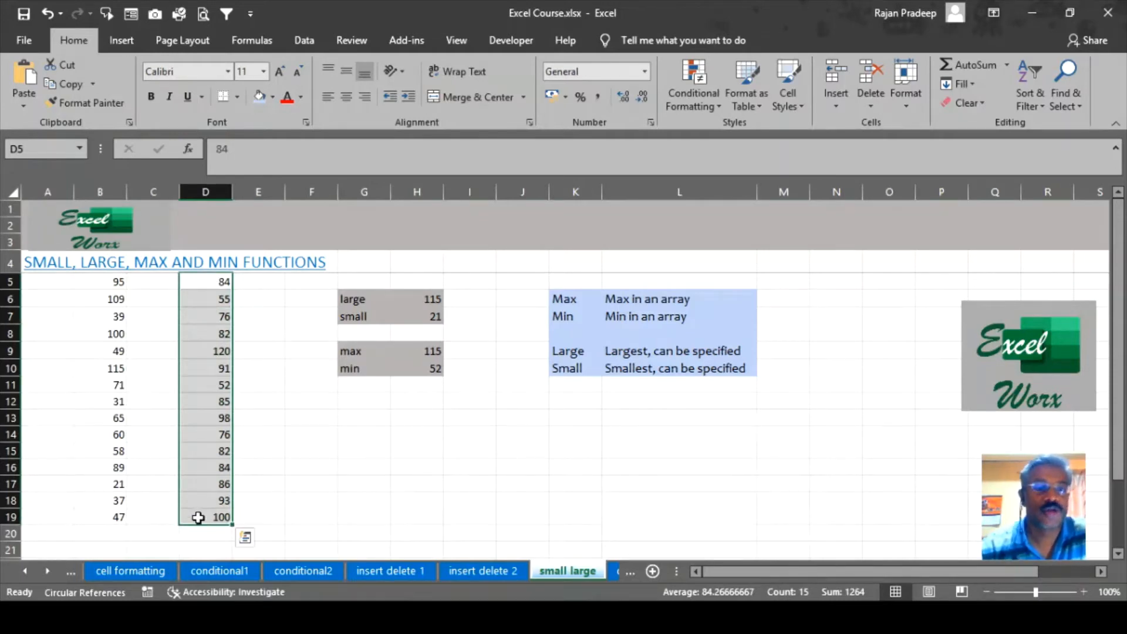
{"action": "left_click_drag", "start_coordinate": [219, 283], "coordinate": [206, 458]}
{"action": "left_click", "coordinate": [354, 449]}
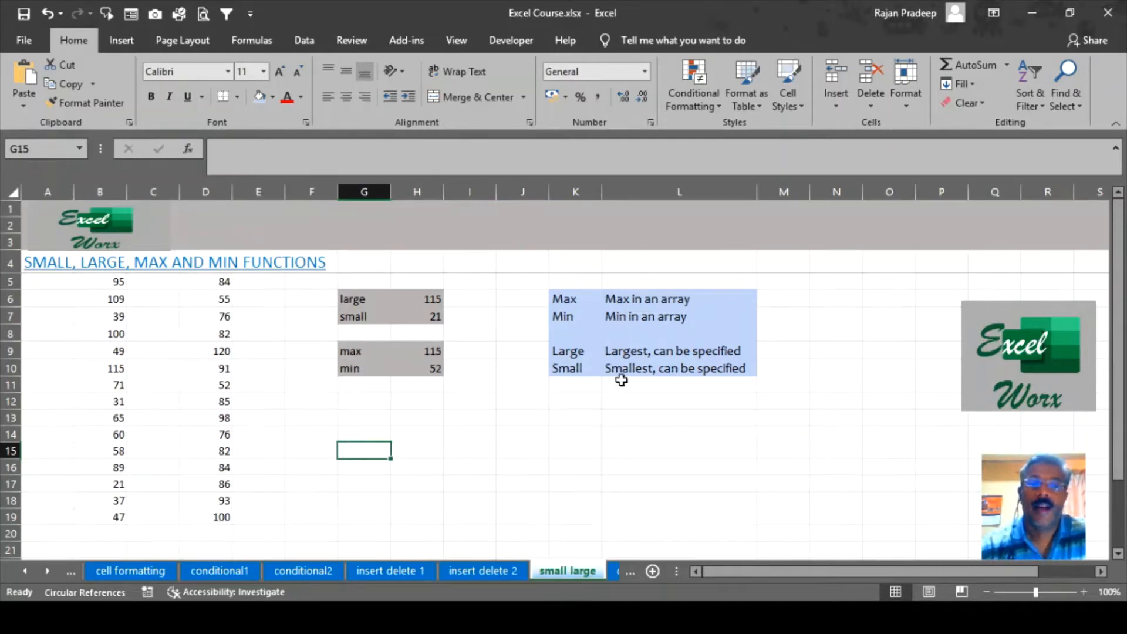
{"action": "left_click_drag", "start_coordinate": [590, 297], "coordinate": [685, 370]}
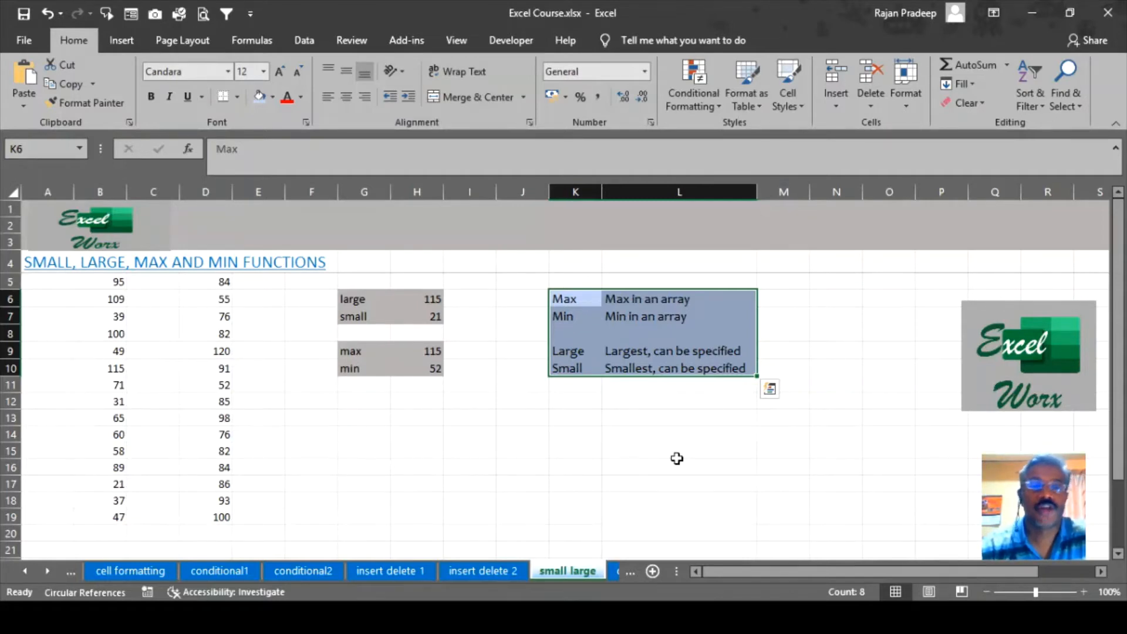
{"action": "left_click", "coordinate": [669, 450]}
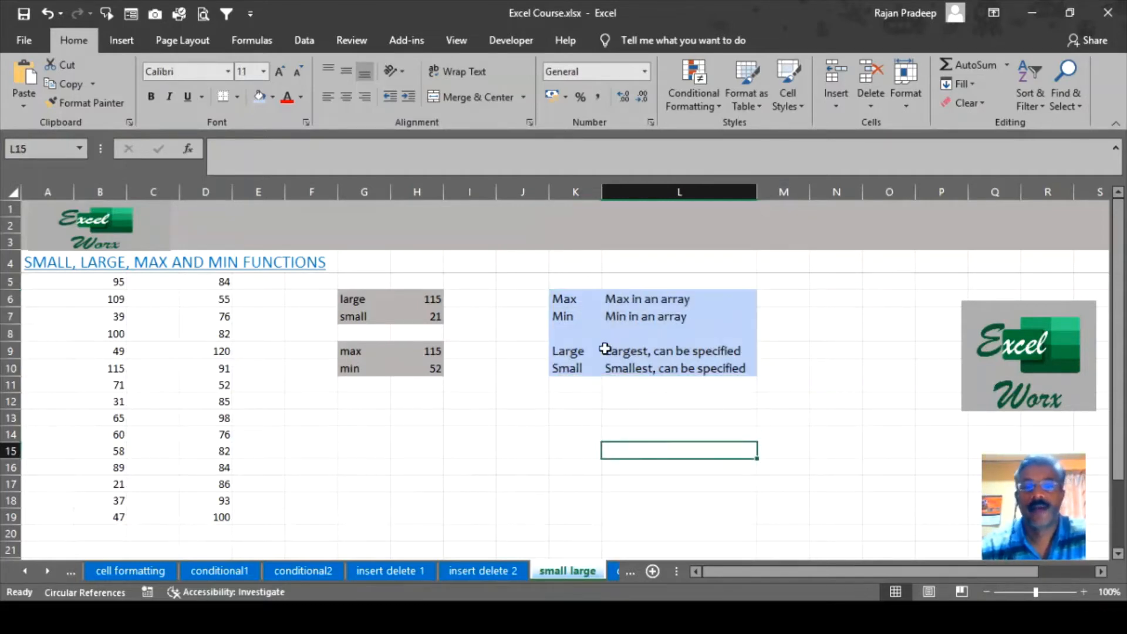
{"action": "left_click", "coordinate": [656, 298]}
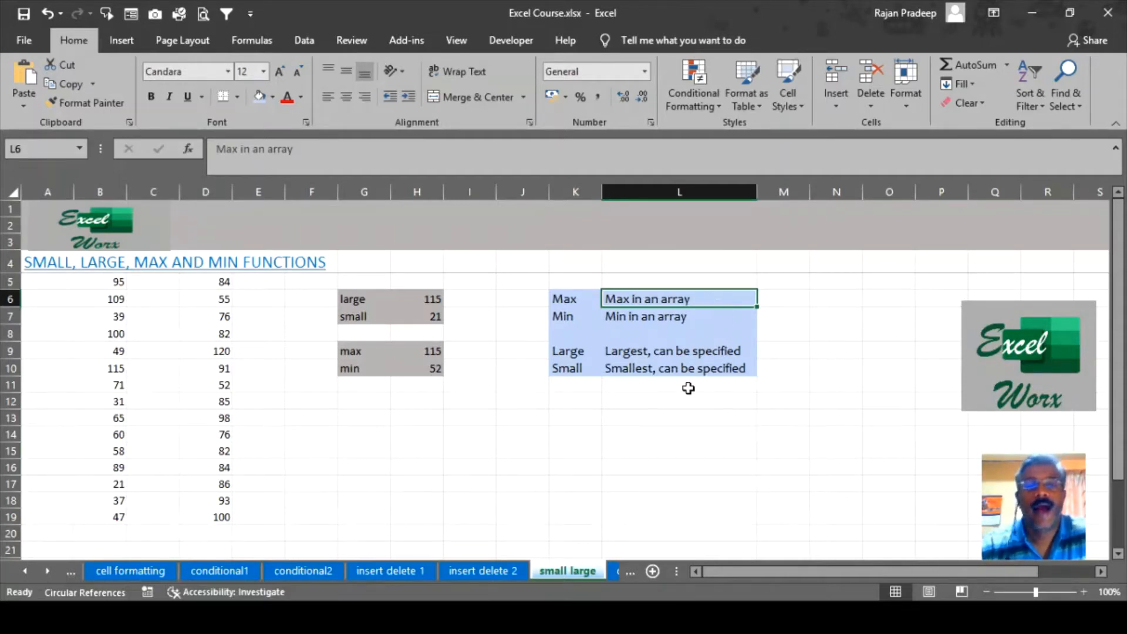
Reselect the B5:B19 and D5:D19 value ranges while referring to the Max and Large notes.
{"action": "left_click", "coordinate": [111, 285]}
{"action": "left_click_drag", "start_coordinate": [112, 284], "coordinate": [113, 518]}
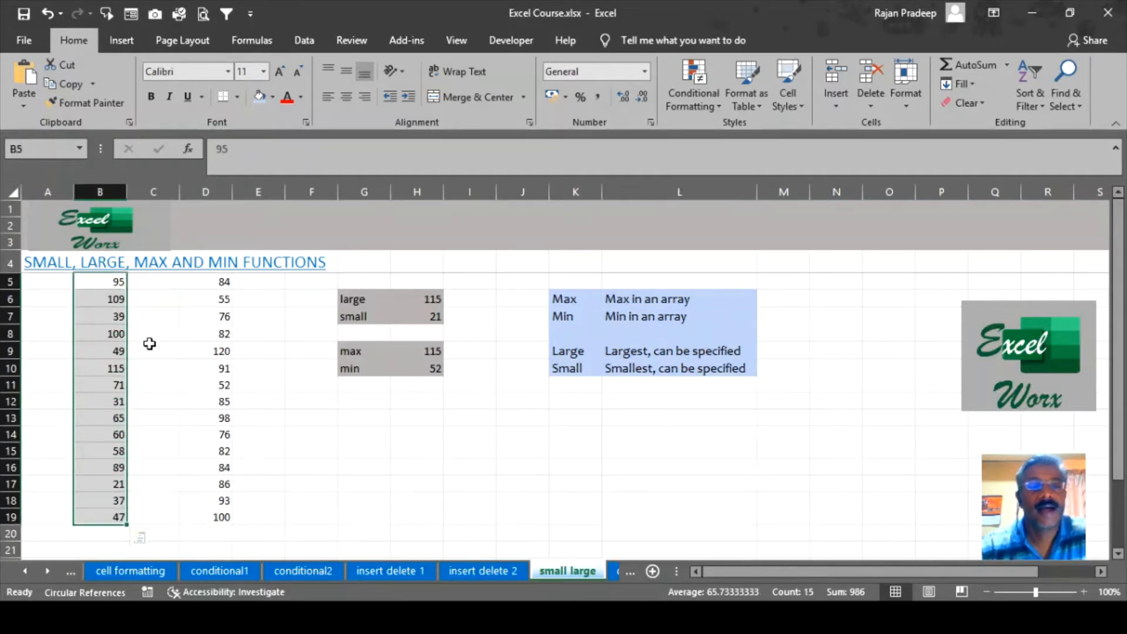
{"action": "left_click_drag", "start_coordinate": [221, 281], "coordinate": [216, 520]}
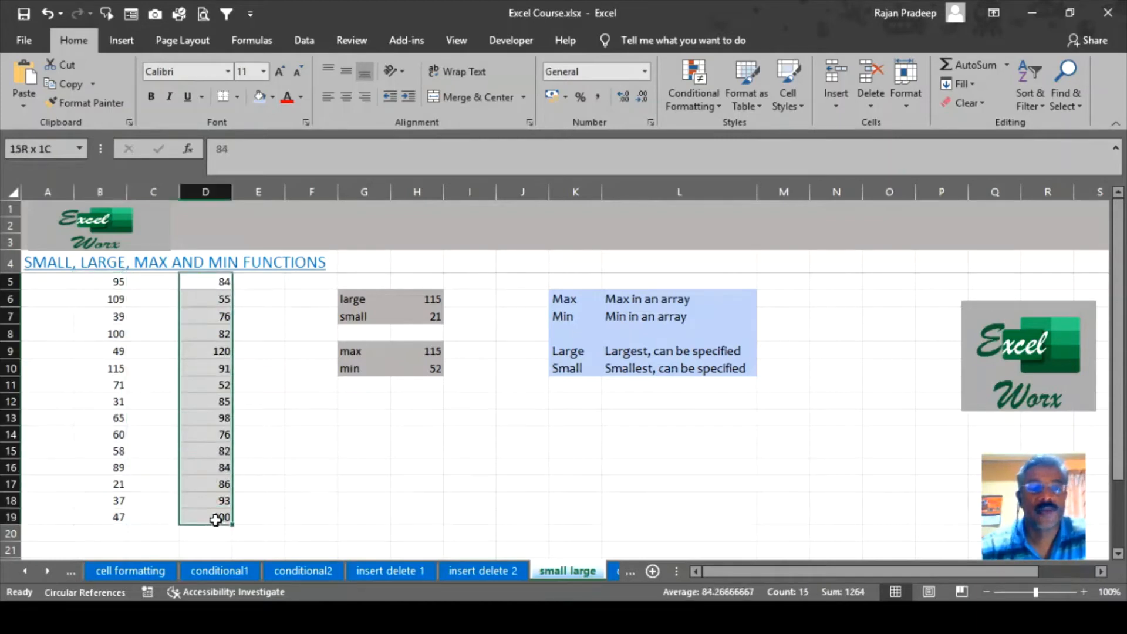
{"action": "left_click", "coordinate": [574, 300]}
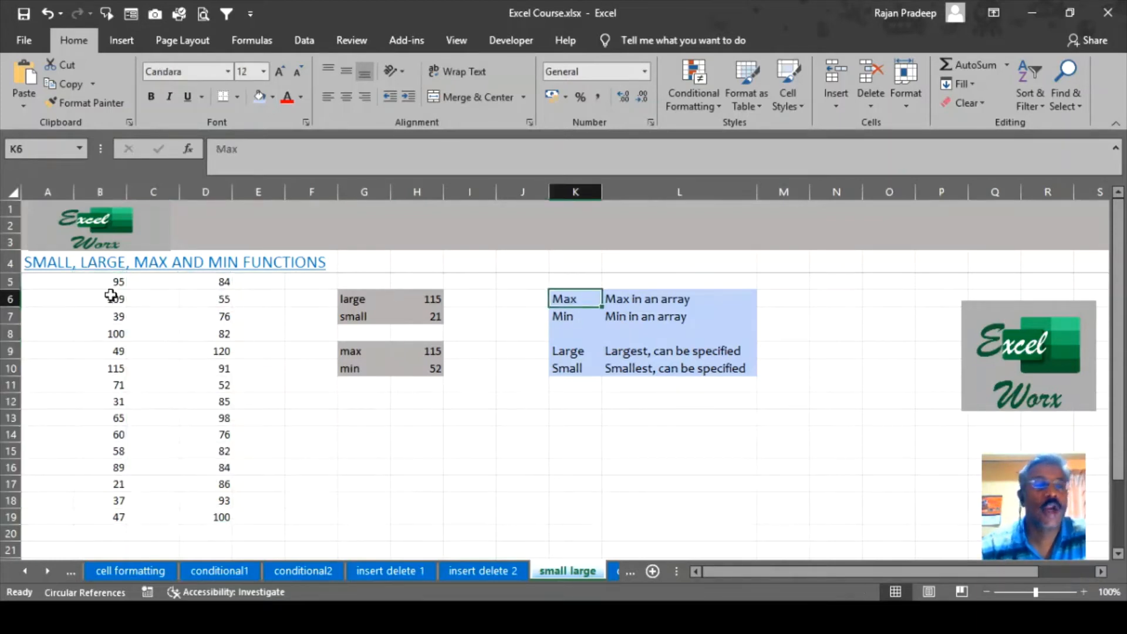
{"action": "left_click_drag", "start_coordinate": [112, 282], "coordinate": [107, 504]}
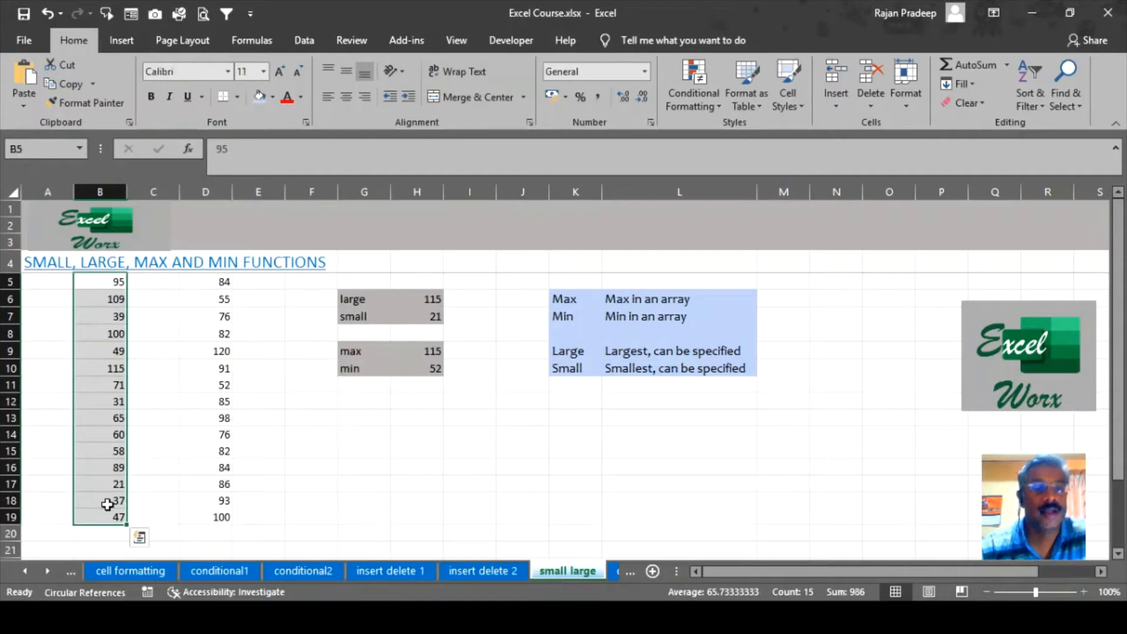
{"action": "left_click_drag", "start_coordinate": [223, 281], "coordinate": [212, 517]}
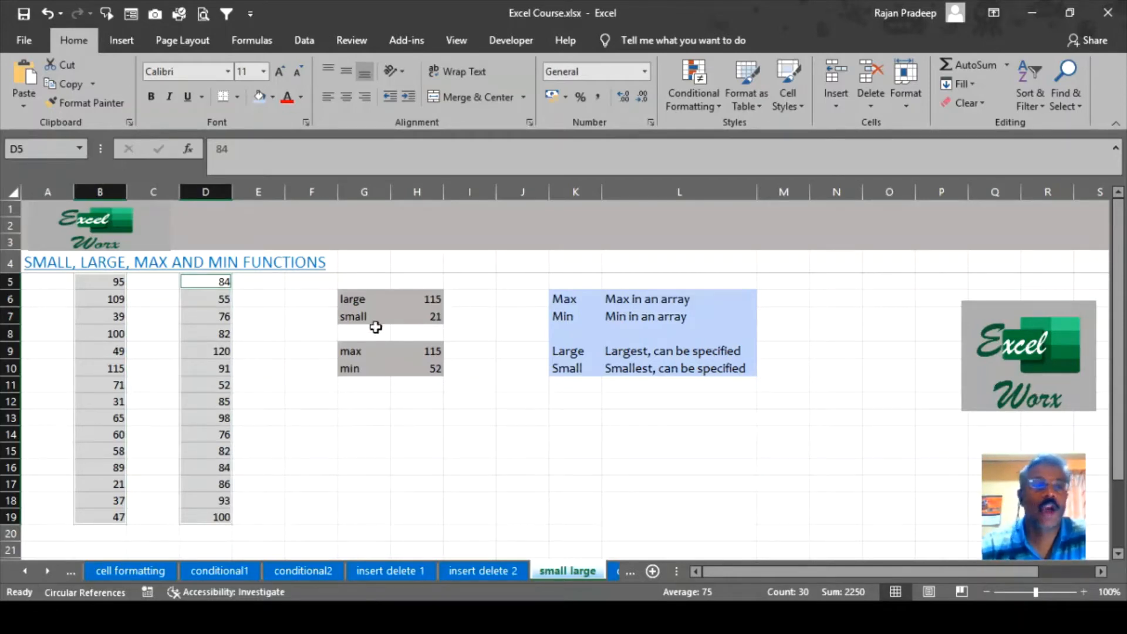
{"action": "left_click_drag", "start_coordinate": [110, 298], "coordinate": [111, 501]}
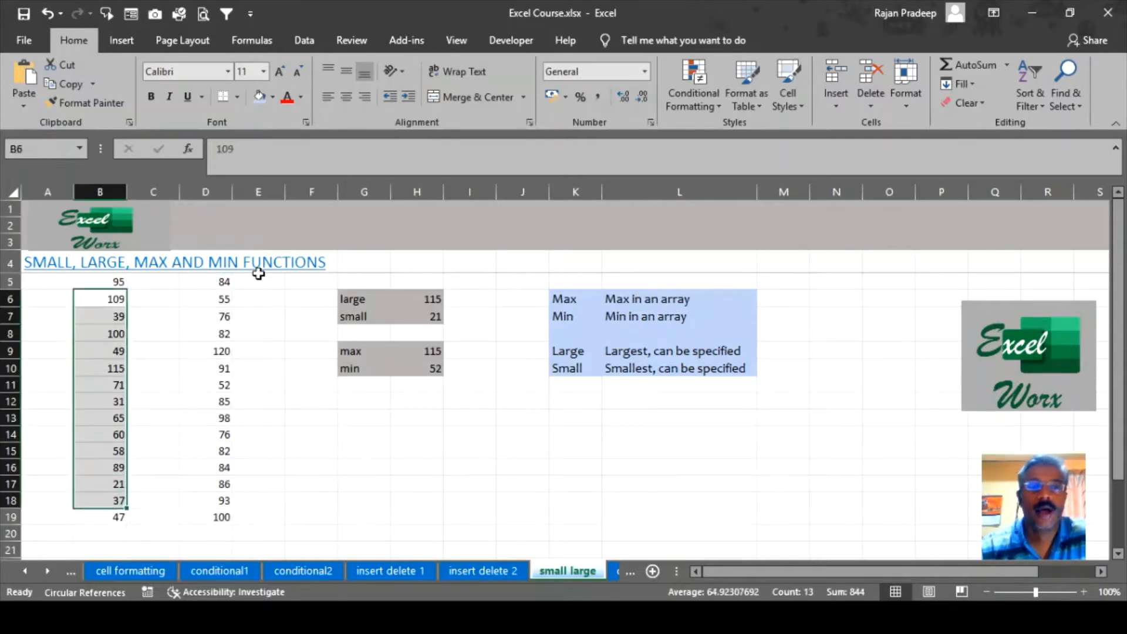
{"action": "left_click_drag", "start_coordinate": [219, 284], "coordinate": [205, 509]}
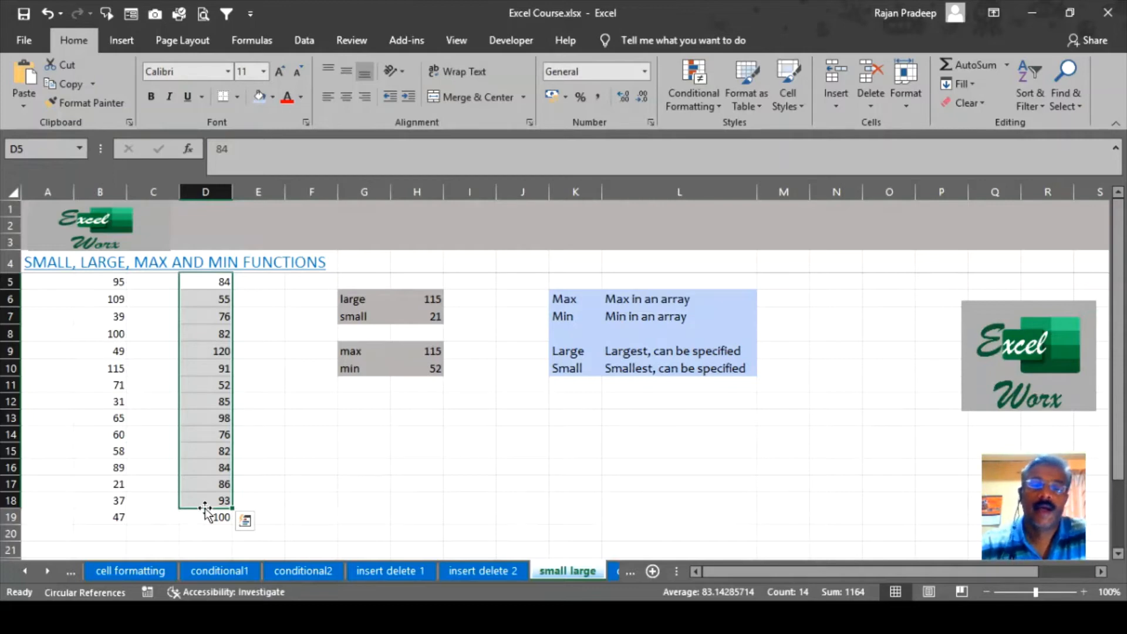
{"action": "left_click", "coordinate": [346, 422]}
{"action": "left_click", "coordinate": [575, 350]}
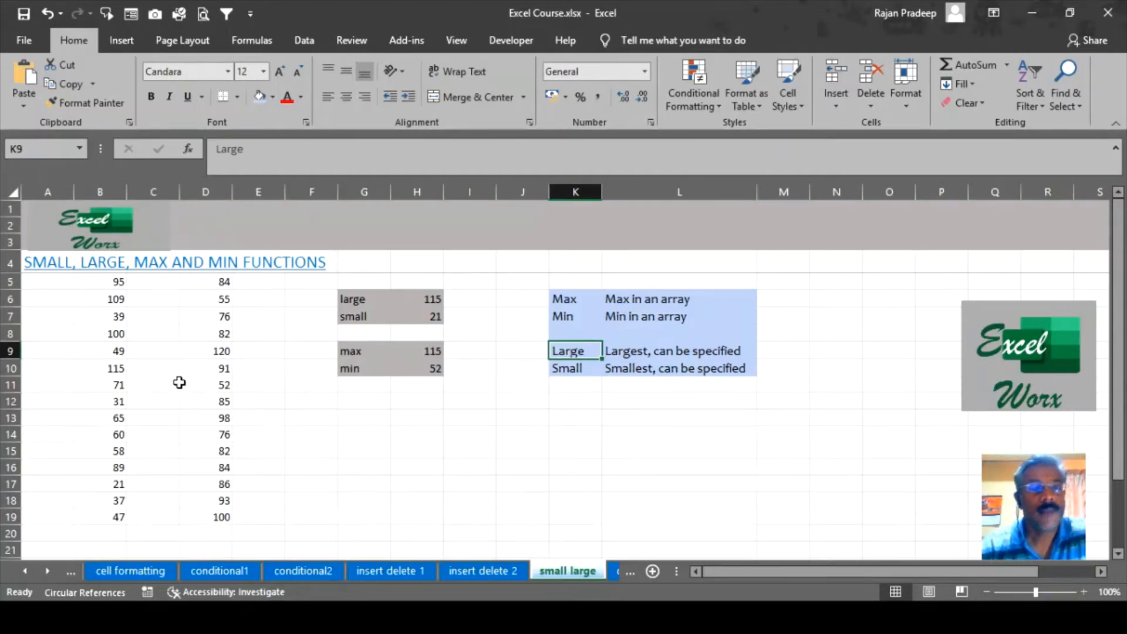
{"action": "left_click_drag", "start_coordinate": [107, 282], "coordinate": [109, 518]}
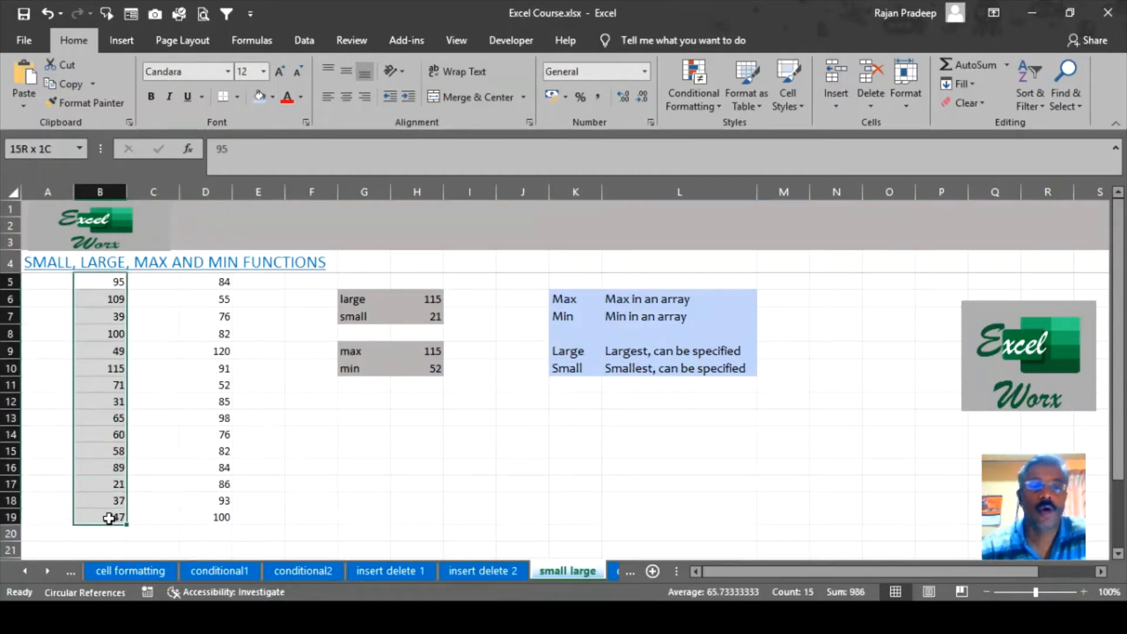
{"action": "left_click_drag", "start_coordinate": [278, 401], "coordinate": [787, 400]}
{"action": "left_click", "coordinate": [675, 483]}
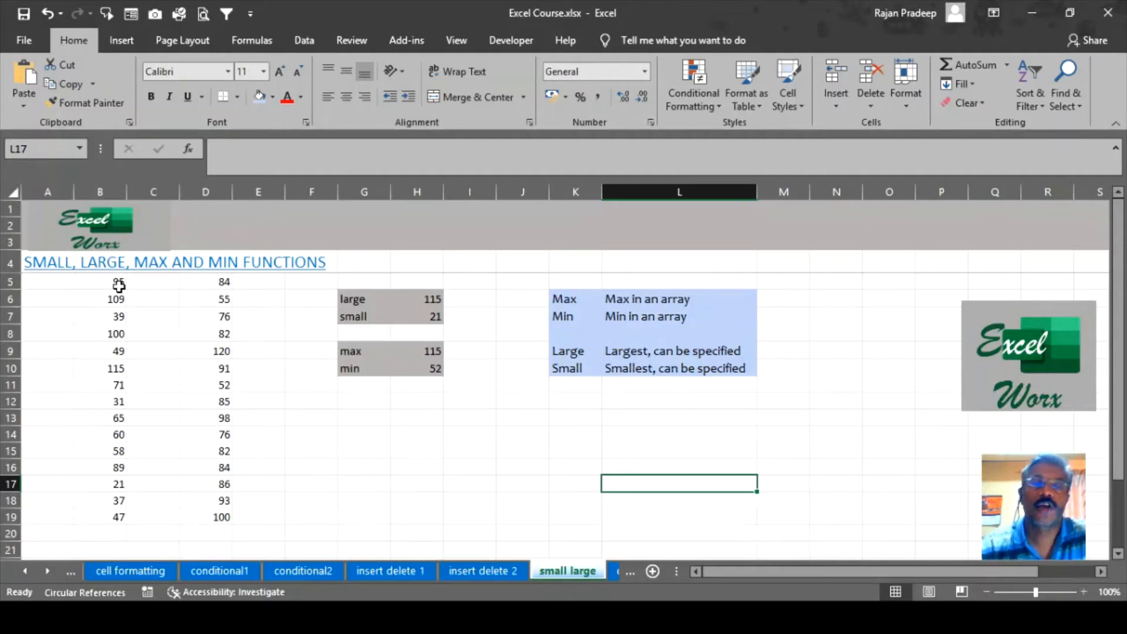
Clear the LARGE and SMALL results in H6:H7.
{"action": "left_click", "coordinate": [385, 428]}
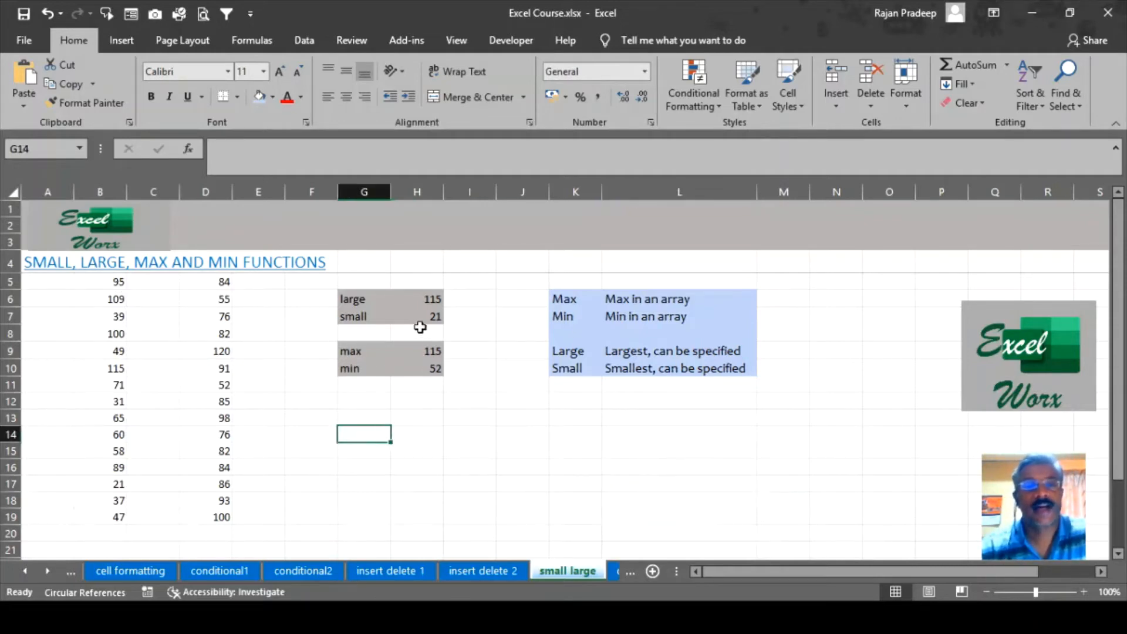
{"action": "left_click", "coordinate": [424, 297]}
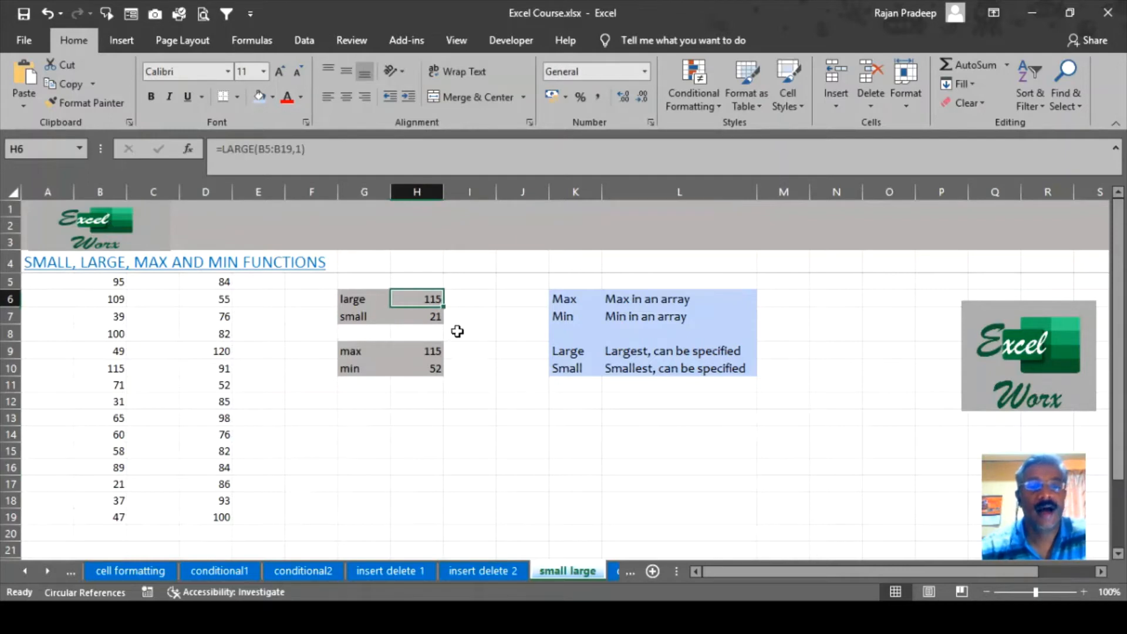
{"action": "key", "text": "shift+Down"}
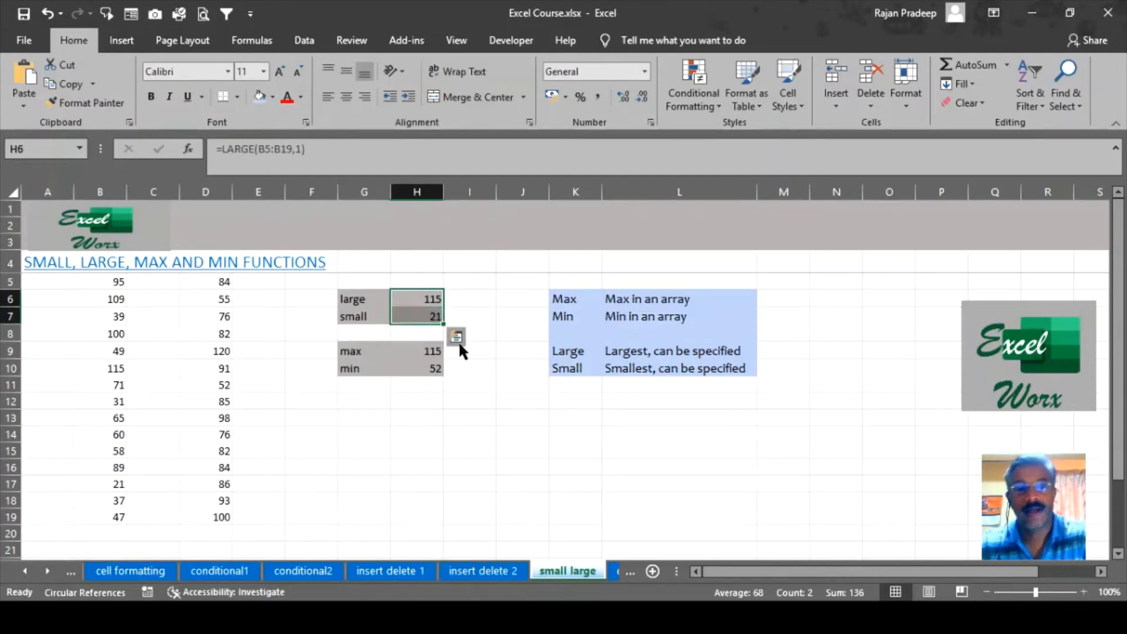
{"action": "key", "text": "Delete"}
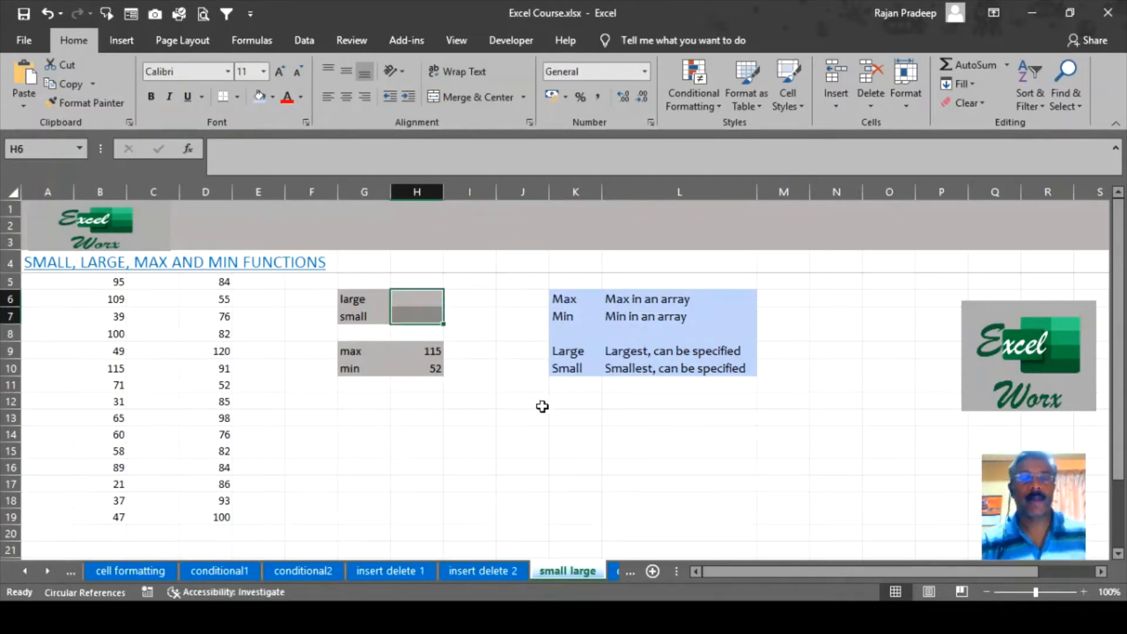
{"action": "left_click", "coordinate": [476, 419]}
Clear the max result in H9 and the min result in H10.
{"action": "left_click", "coordinate": [404, 350]}
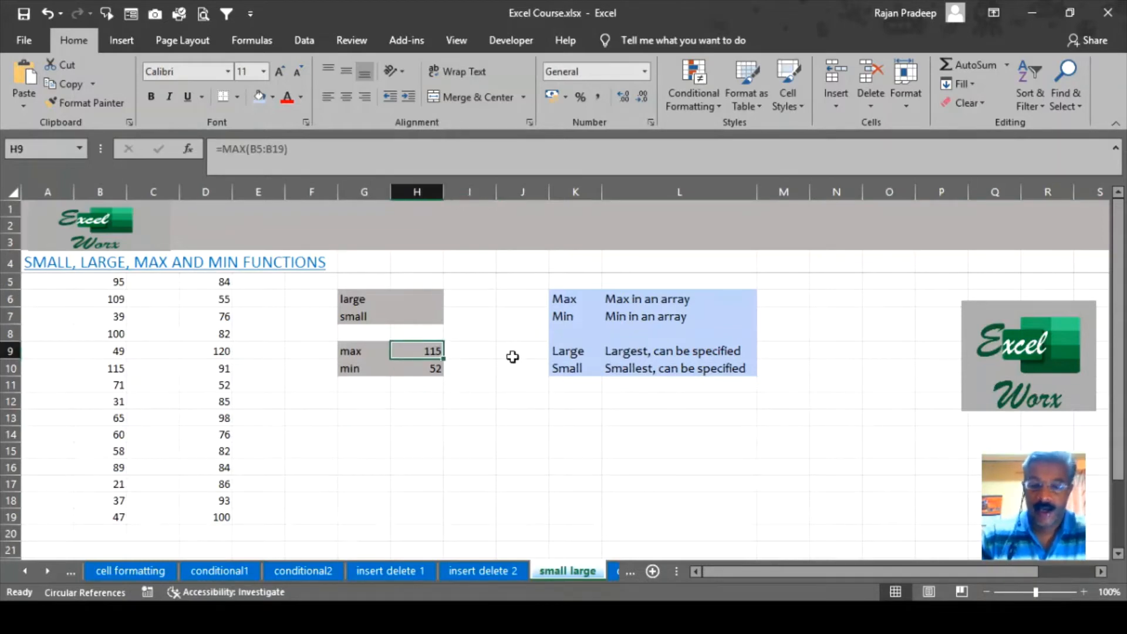
{"action": "key", "text": "Delete"}
{"action": "key", "text": "Down"}
{"action": "key", "text": "Delete"}
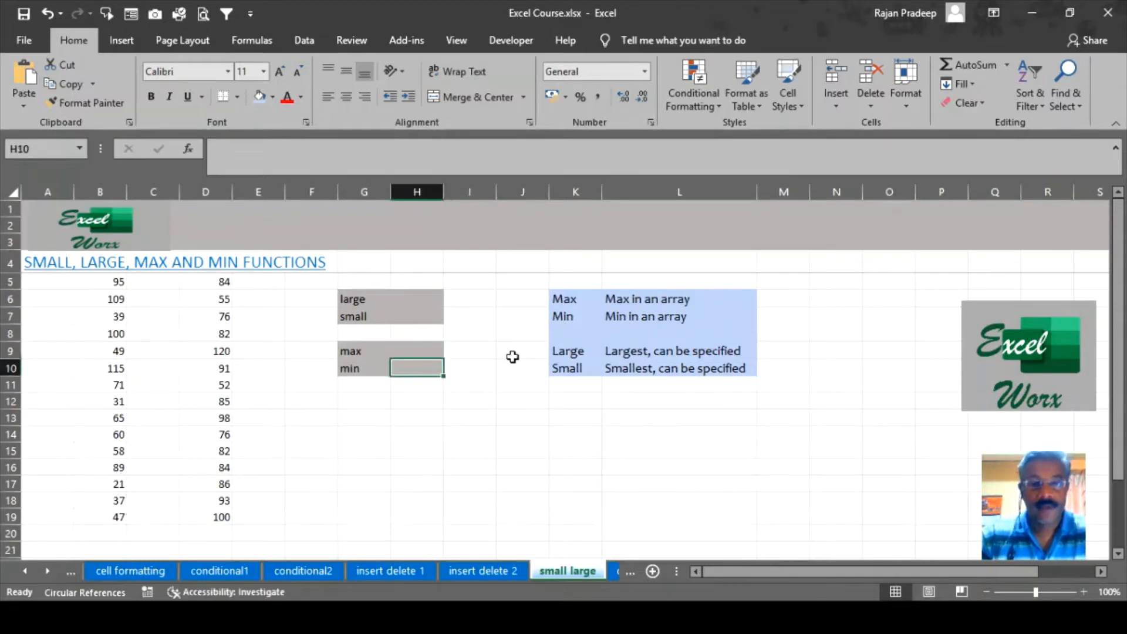
{"action": "key", "text": "Up"}
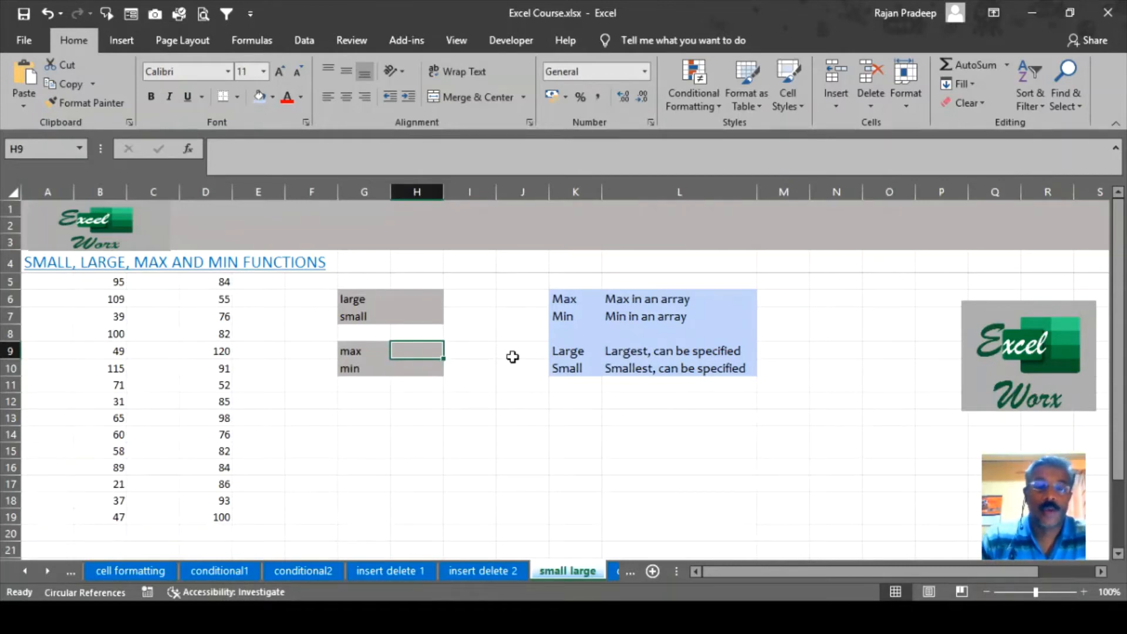
Start the formula =max( in cell H9.
{"action": "type", "text": "="}
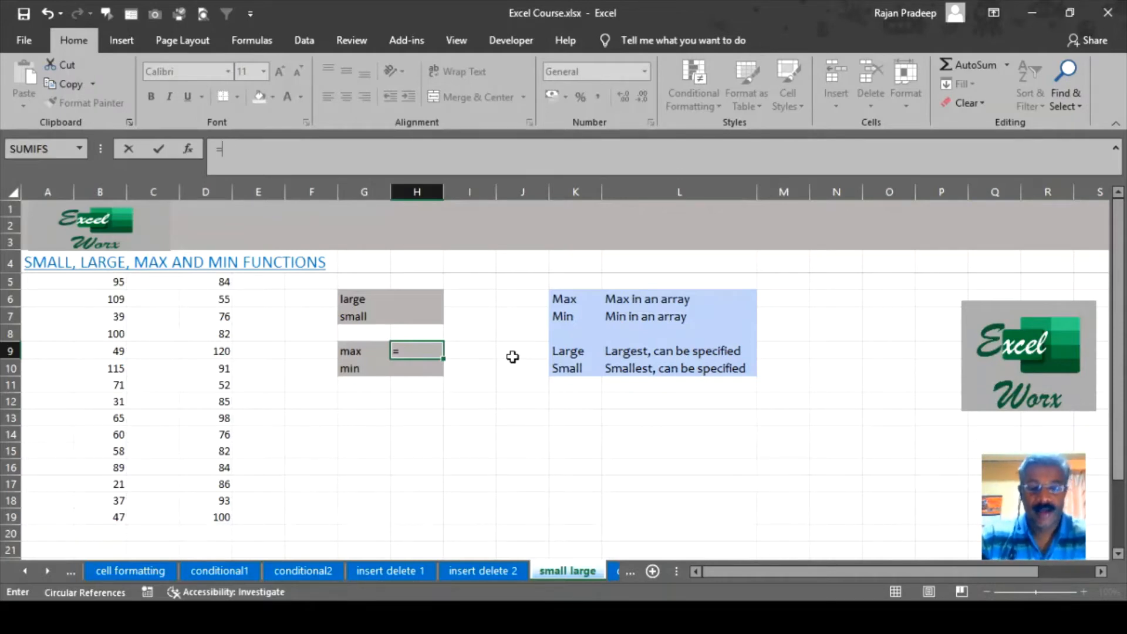
{"action": "type", "text": "max"}
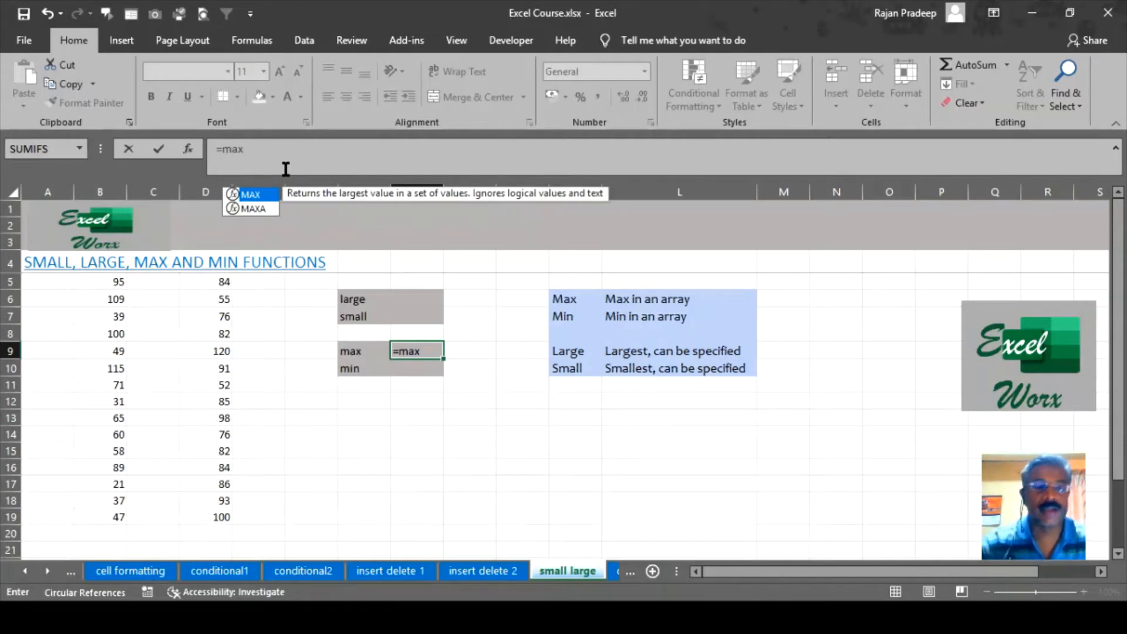
{"action": "type", "text": "("}
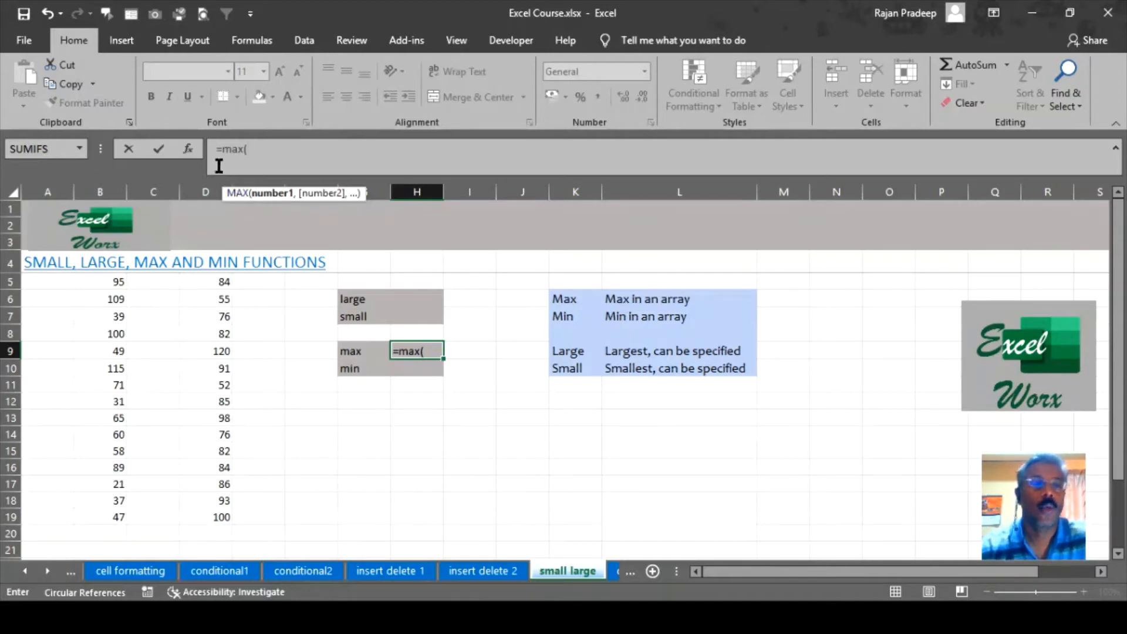
In MAX's Function Arguments, set Number1 to B5:B19, previewing 115.
{"action": "left_click", "coordinate": [188, 151]}
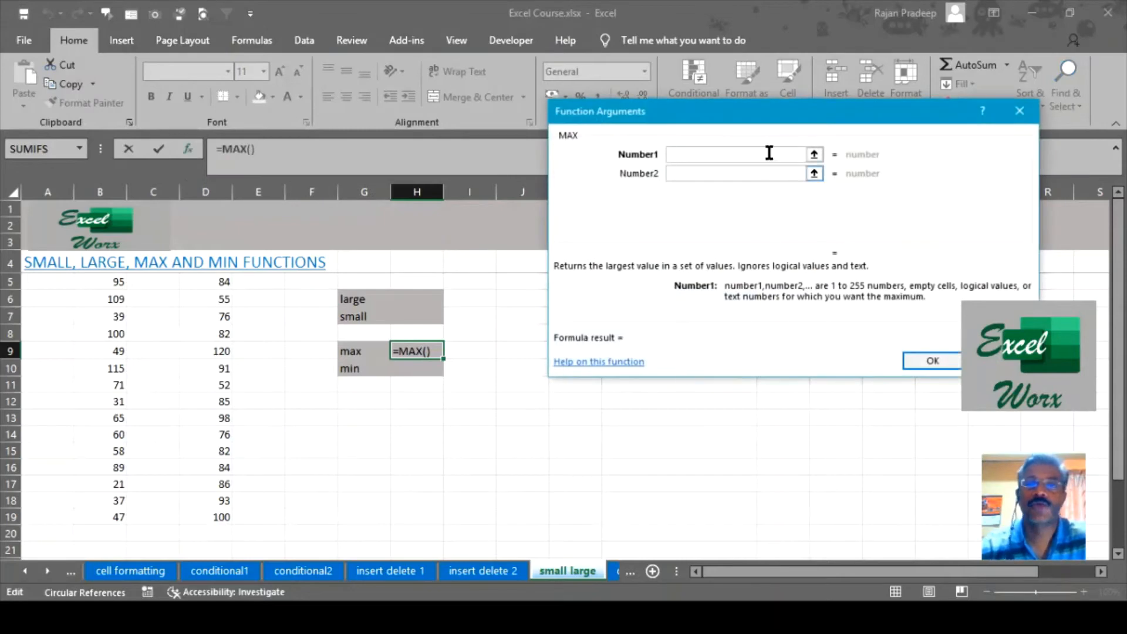
{"action": "mouse_move", "coordinate": [778, 116]}
{"action": "left_mouse_down"}
{"action": "mouse_move", "coordinate": [897, 116]}
{"action": "mouse_move", "coordinate": [812, 73]}
{"action": "mouse_move", "coordinate": [775, 110]}
{"action": "left_mouse_up"}
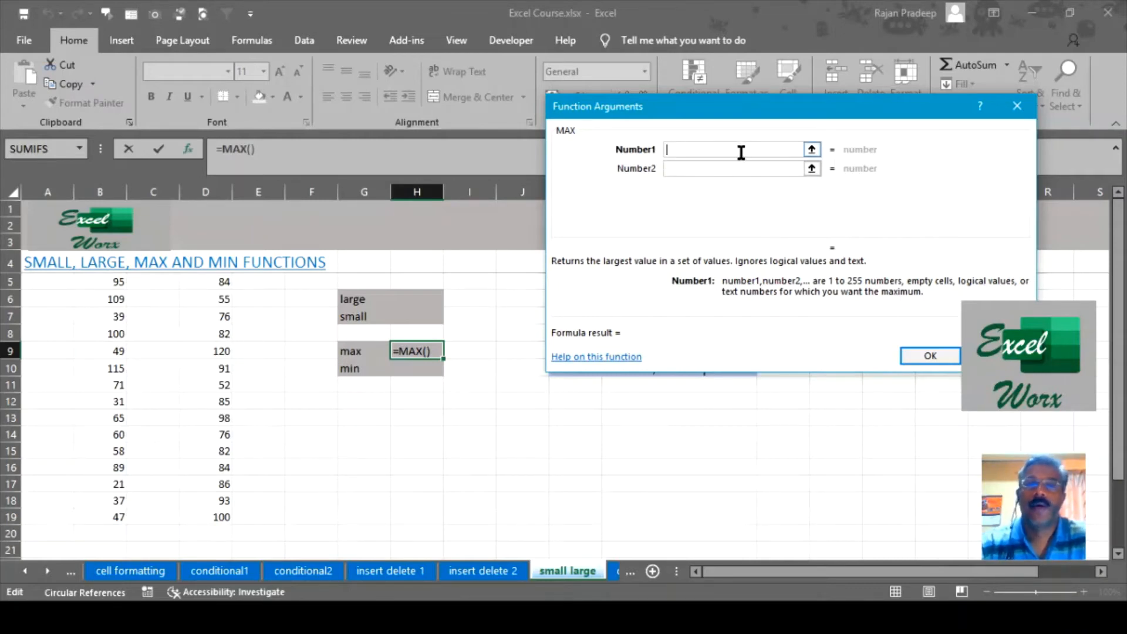
{"action": "left_click_drag", "start_coordinate": [97, 285], "coordinate": [94, 517]}
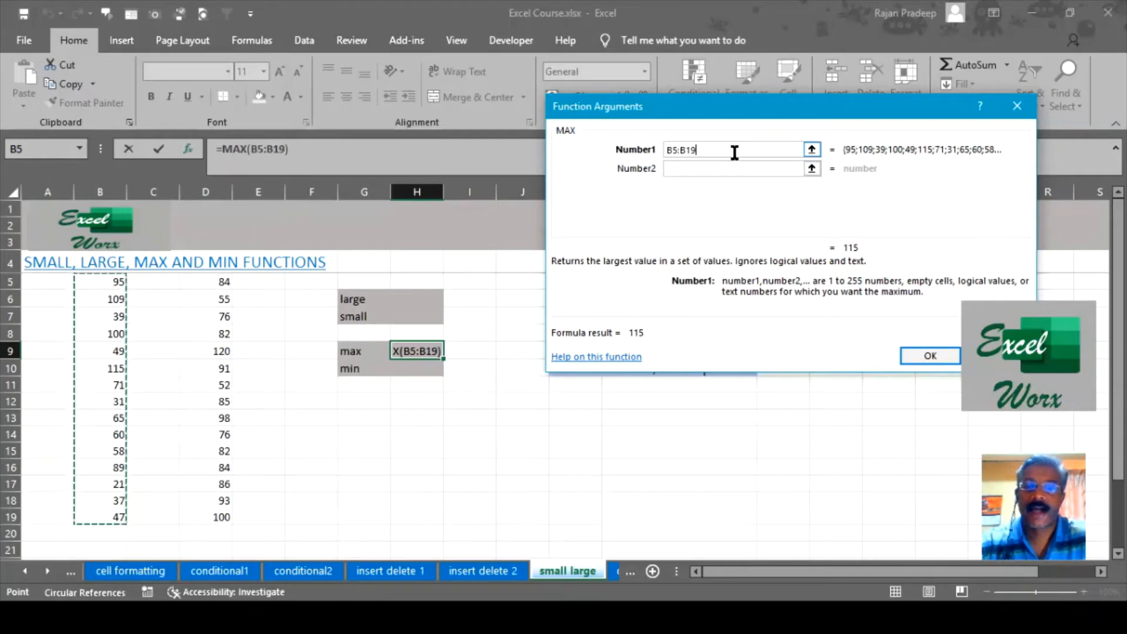
Commit =MAX(B5:B19) in H9 and confirm it matches 115 in column B.
{"action": "left_click", "coordinate": [928, 354]}
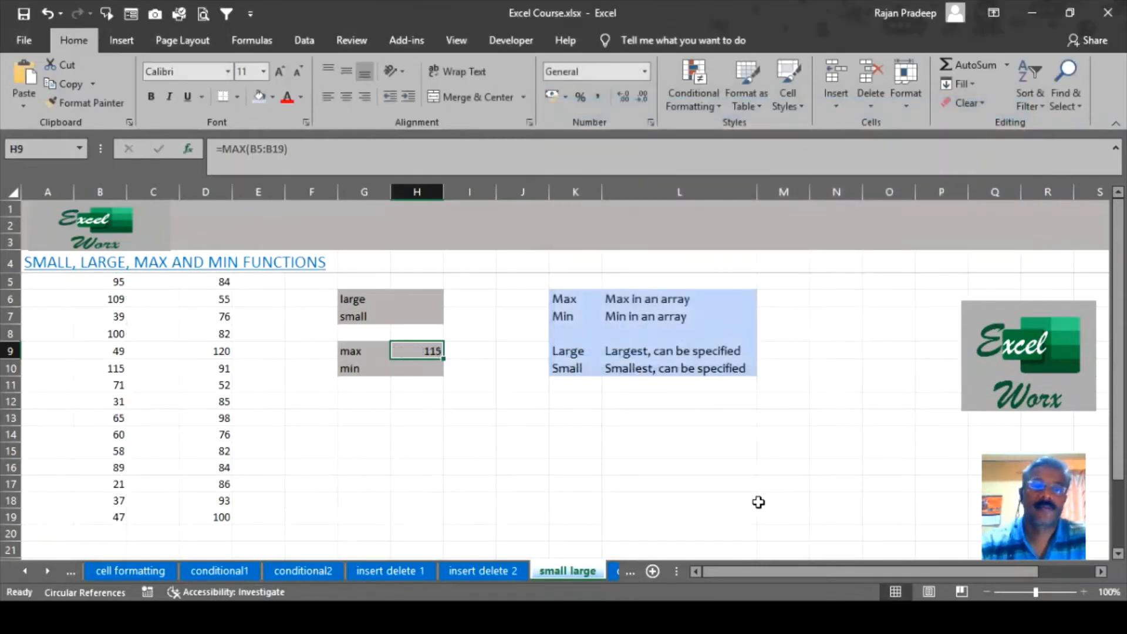
{"action": "left_click", "coordinate": [527, 403]}
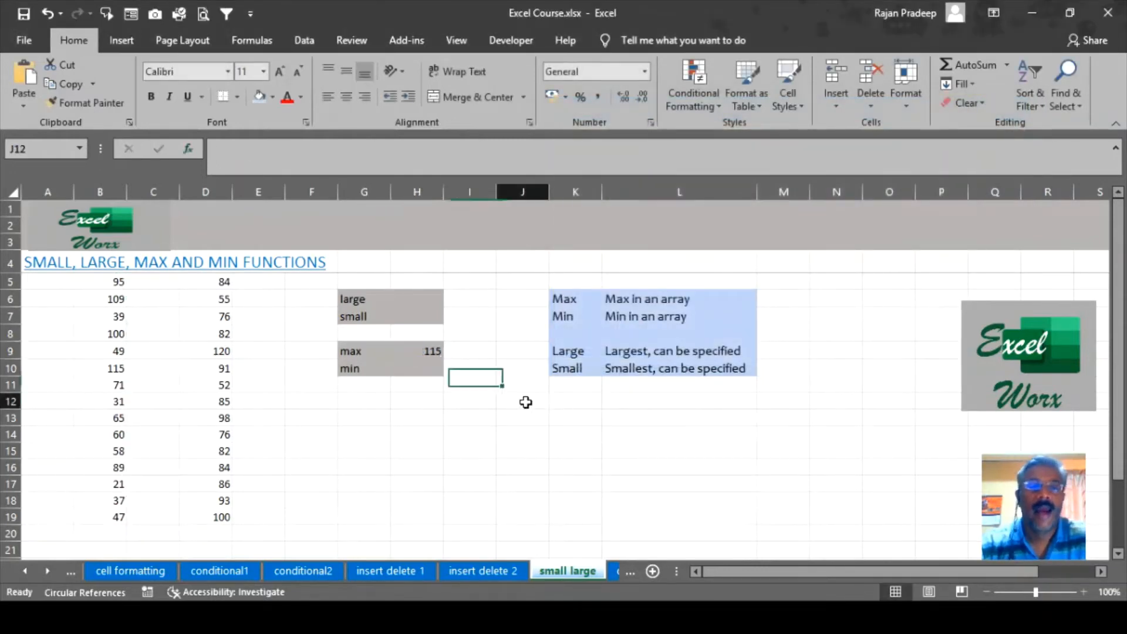
{"action": "left_click", "coordinate": [429, 353]}
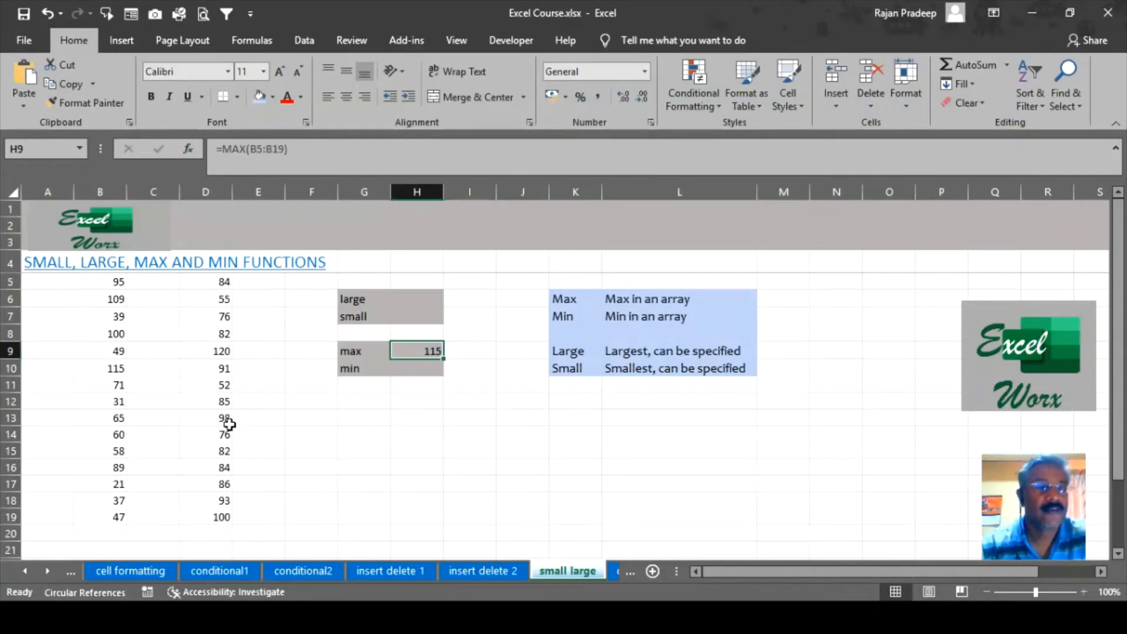
{"action": "left_click", "coordinate": [105, 362]}
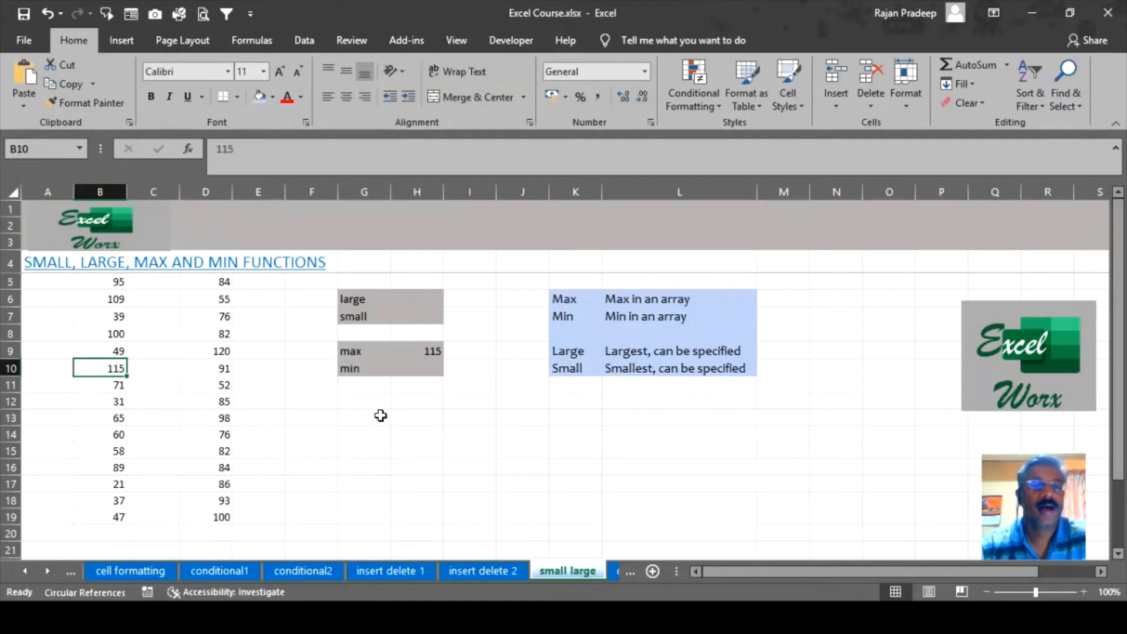
{"action": "left_click", "coordinate": [418, 351]}
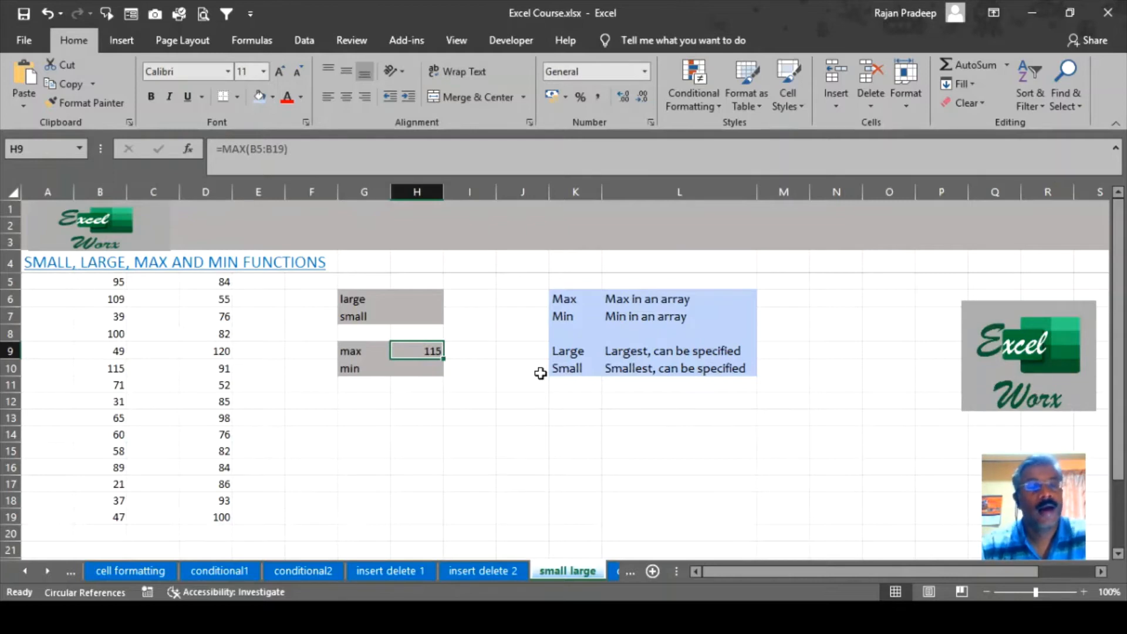
Add D5:D19 as Number2 so H9's MAX covers both columns, returning 120.
{"action": "left_click", "coordinate": [191, 150]}
{"action": "left_click_drag", "start_coordinate": [810, 116], "coordinate": [832, 109]}
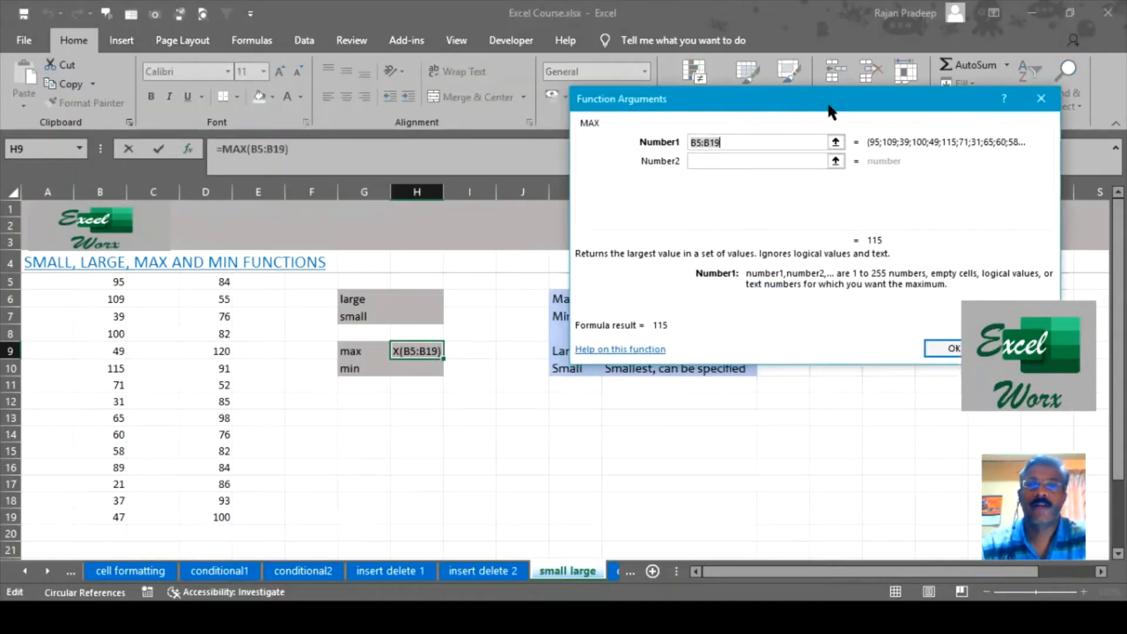
{"action": "left_click_drag", "start_coordinate": [745, 104], "coordinate": [735, 130]}
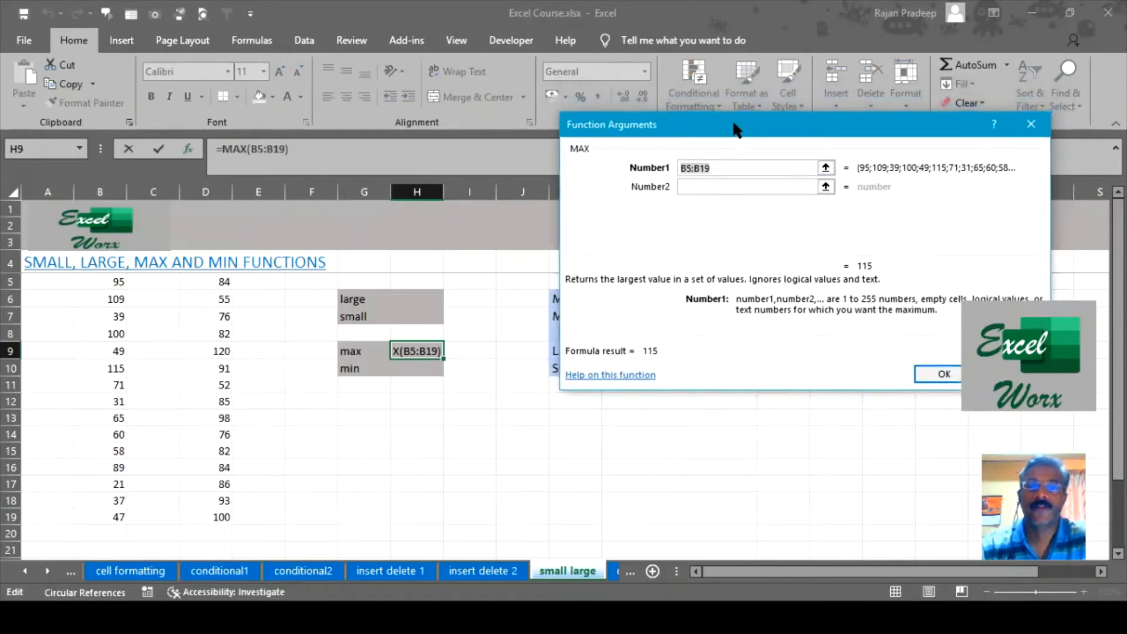
{"action": "left_click", "coordinate": [740, 168]}
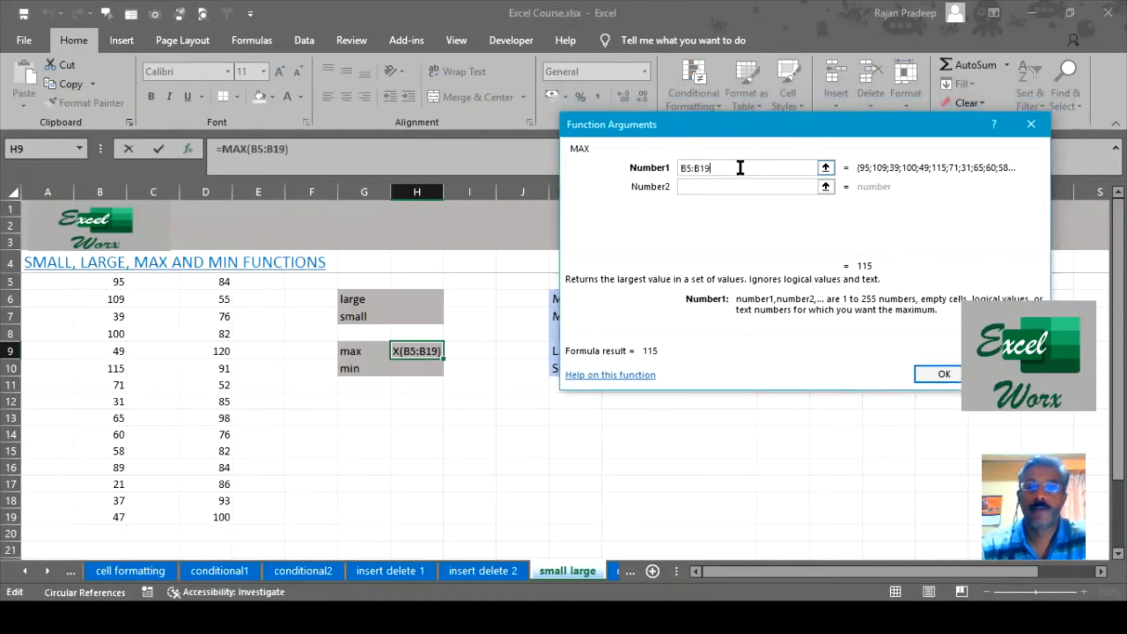
{"action": "left_click", "coordinate": [718, 185]}
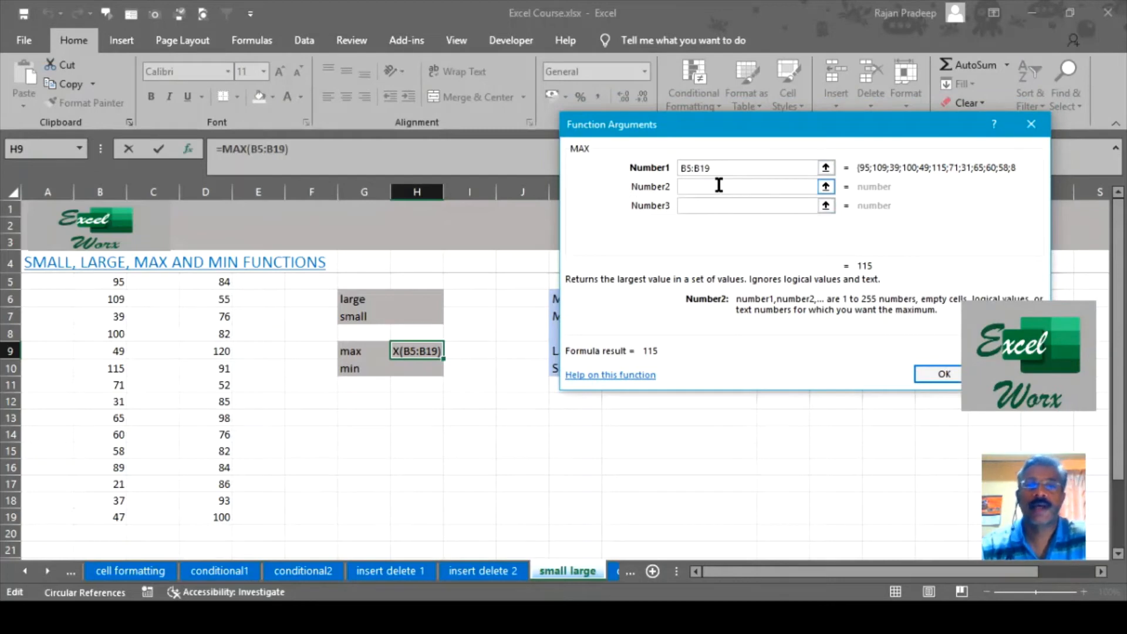
{"action": "left_click_drag", "start_coordinate": [223, 282], "coordinate": [226, 531]}
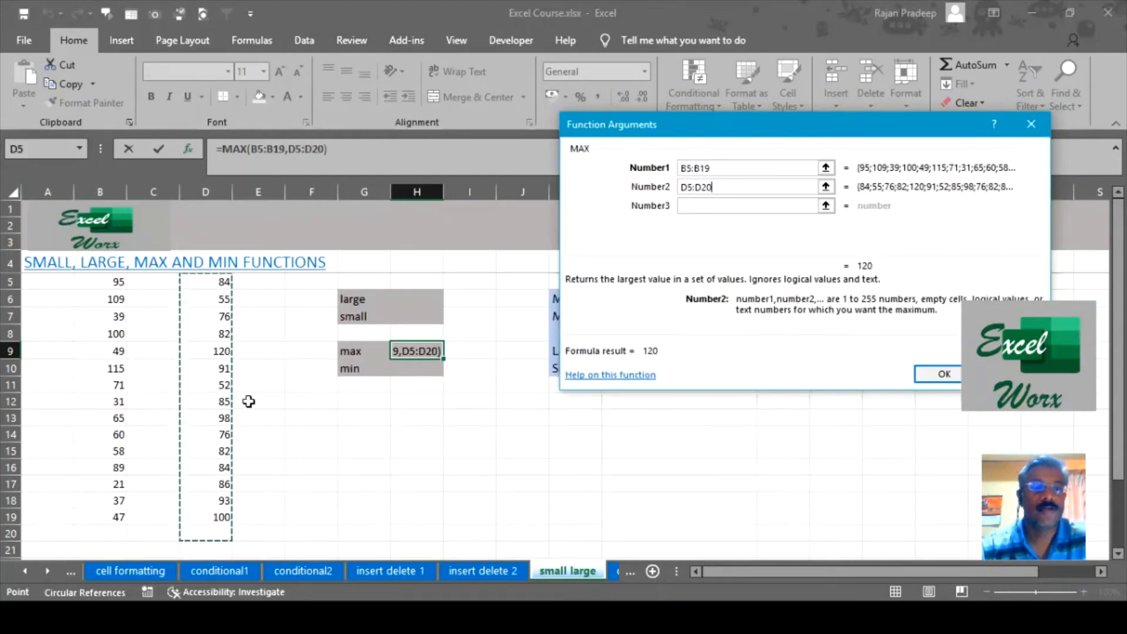
{"action": "left_click_drag", "start_coordinate": [219, 290], "coordinate": [194, 517]}
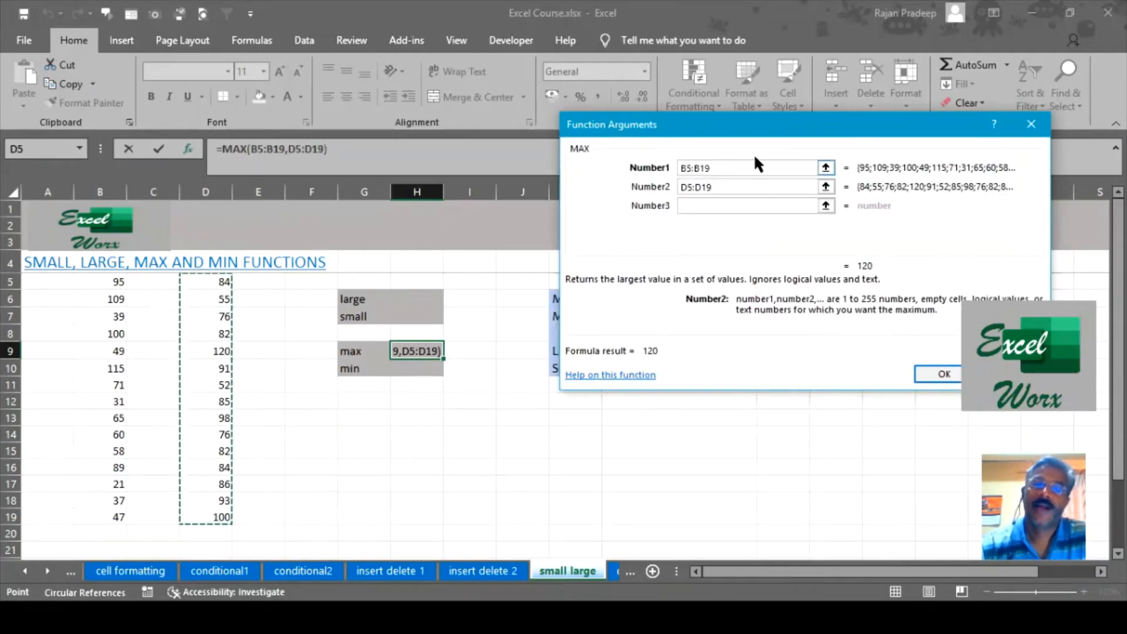
{"action": "left_click", "coordinate": [718, 204]}
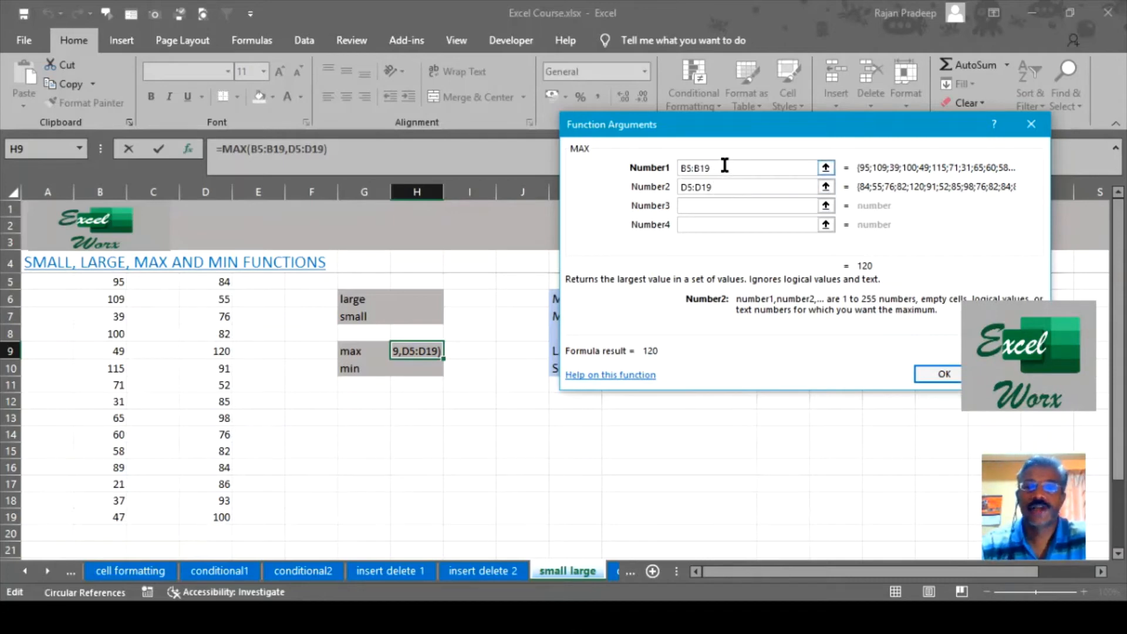
{"action": "left_click", "coordinate": [938, 370]}
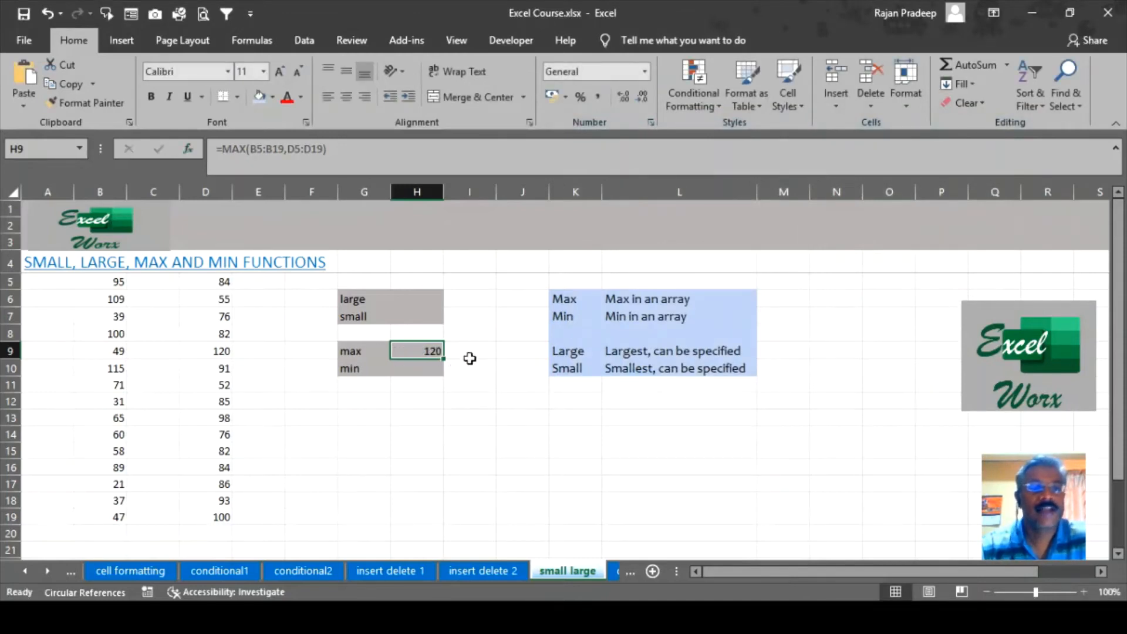
{"action": "left_click", "coordinate": [105, 372]}
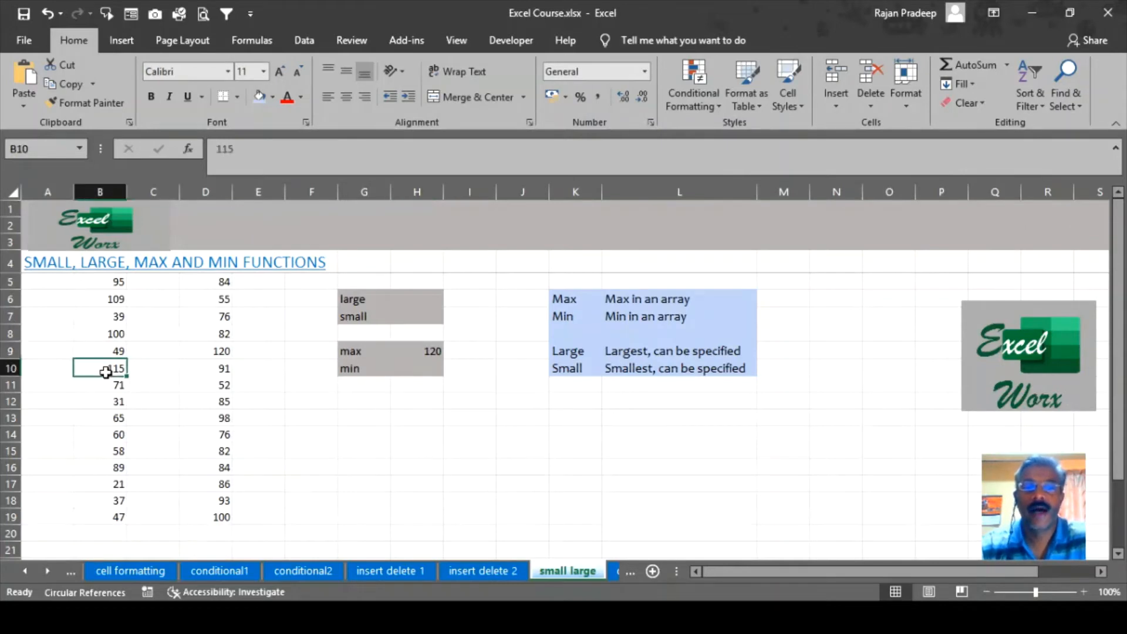
{"action": "left_click", "coordinate": [209, 354]}
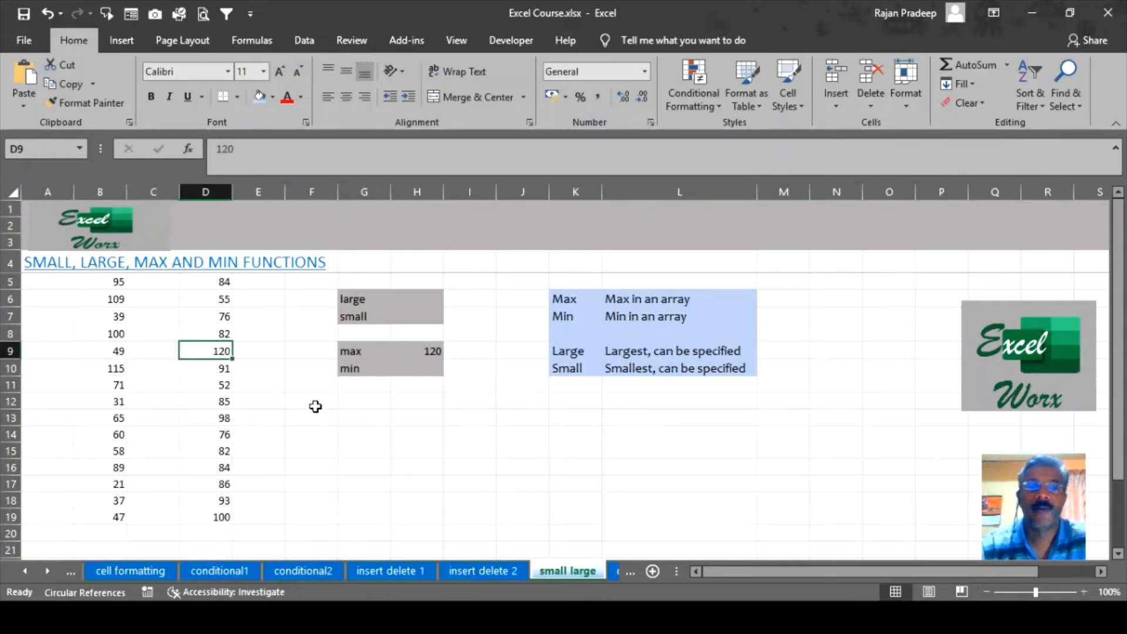
{"action": "left_click", "coordinate": [359, 413]}
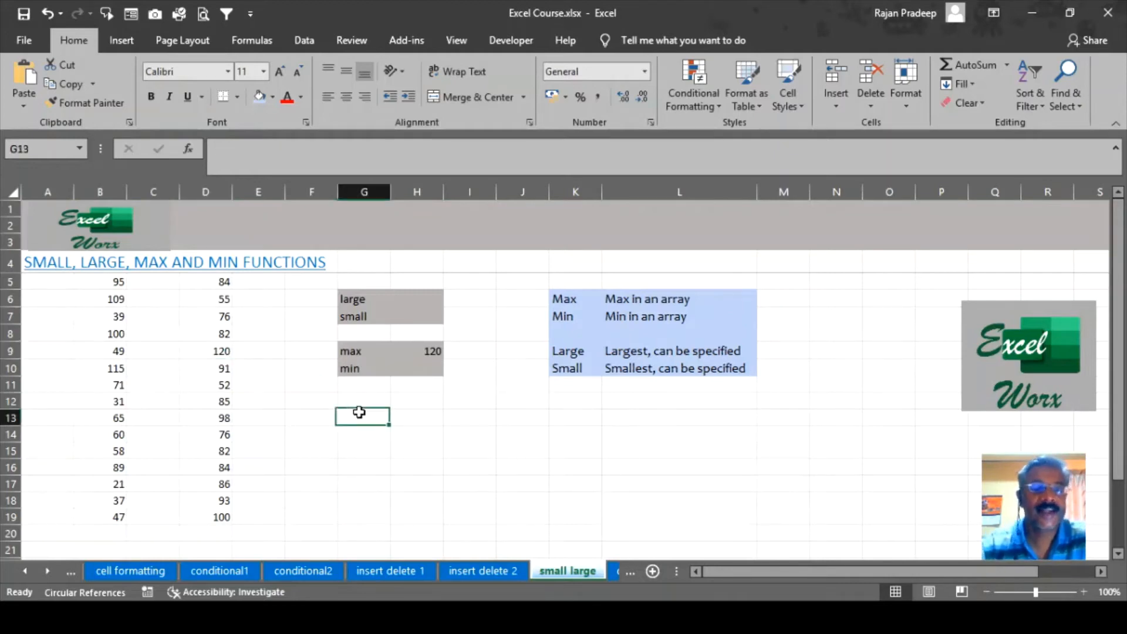
{"action": "left_click_drag", "start_coordinate": [115, 280], "coordinate": [85, 519]}
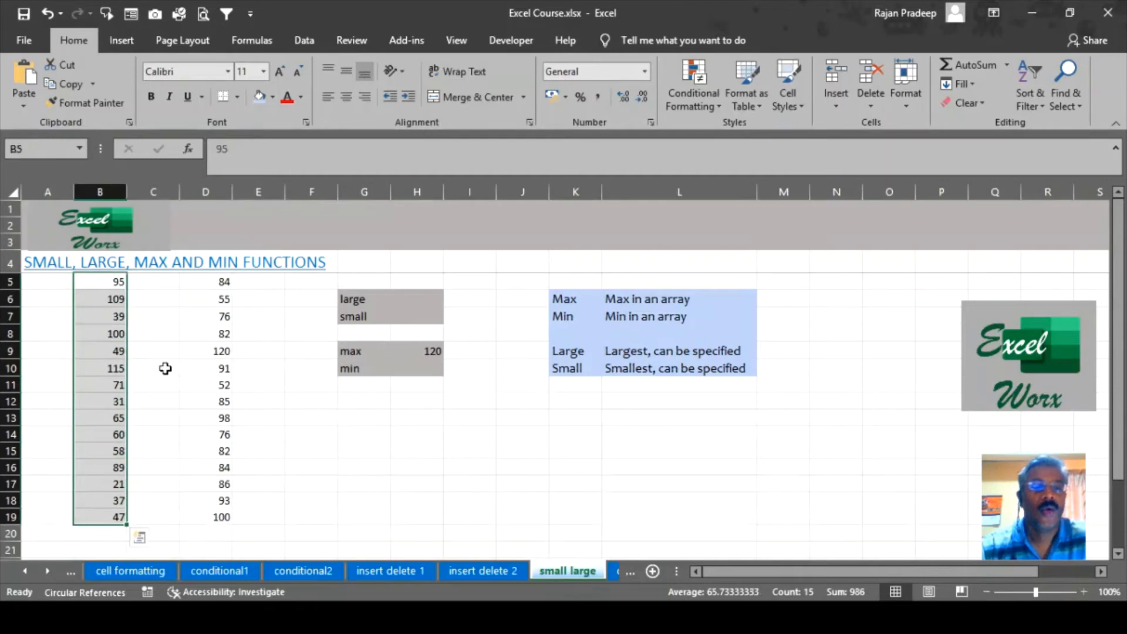
{"action": "left_click_drag", "start_coordinate": [214, 282], "coordinate": [206, 518]}
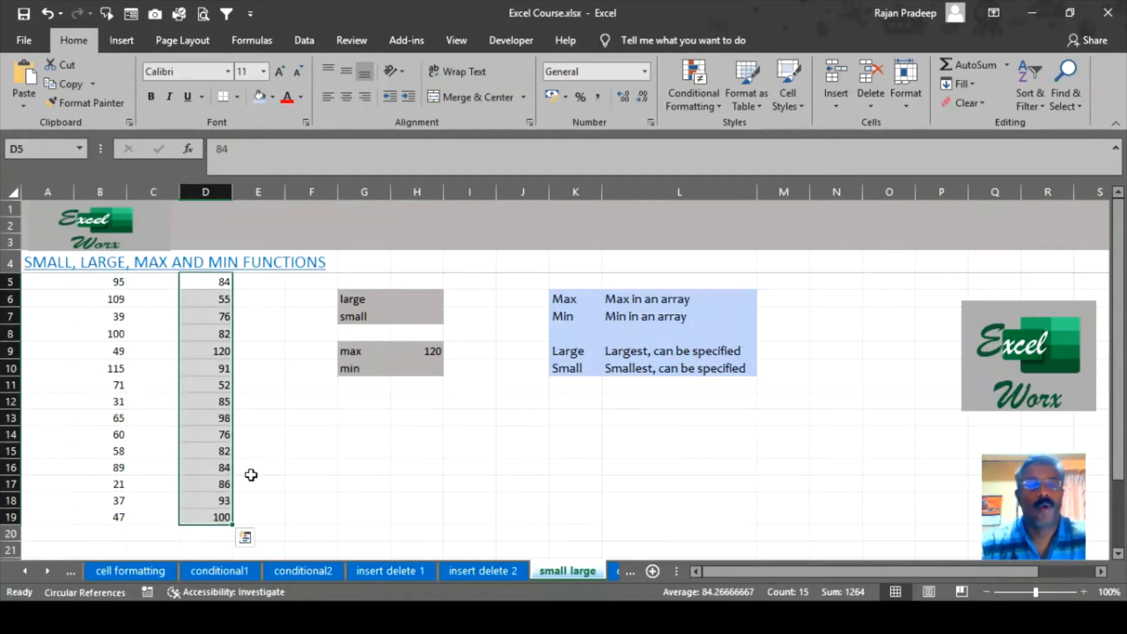
{"action": "left_click", "coordinate": [427, 352]}
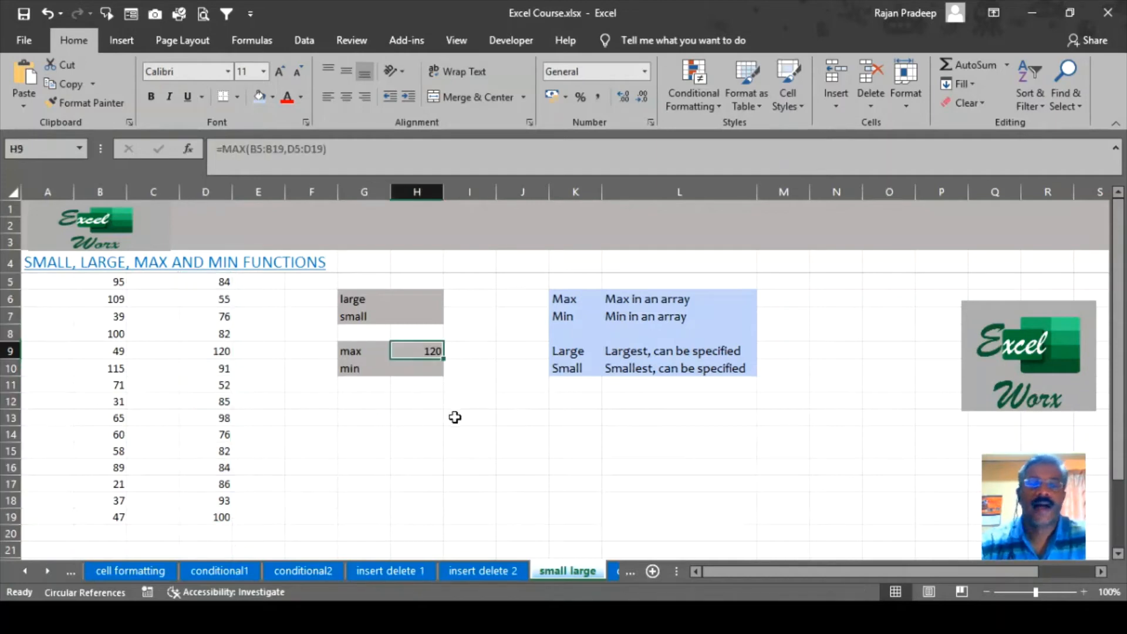
{"action": "left_click", "coordinate": [429, 370]}
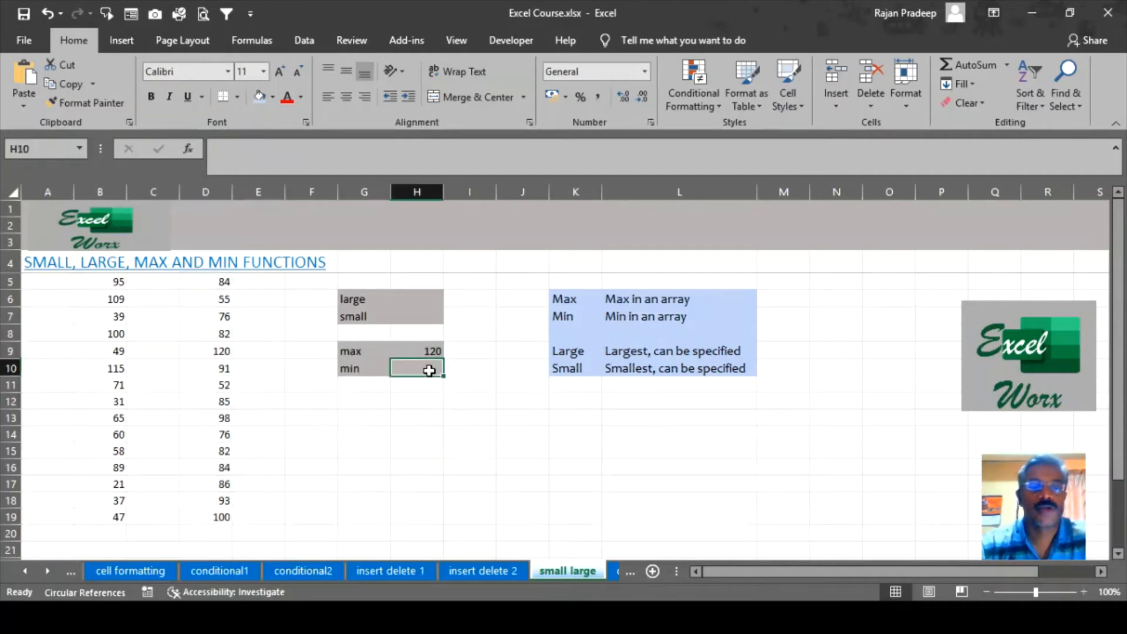
{"action": "left_click_drag", "start_coordinate": [113, 283], "coordinate": [88, 518]}
{"action": "left_click_drag", "start_coordinate": [218, 282], "coordinate": [205, 517]}
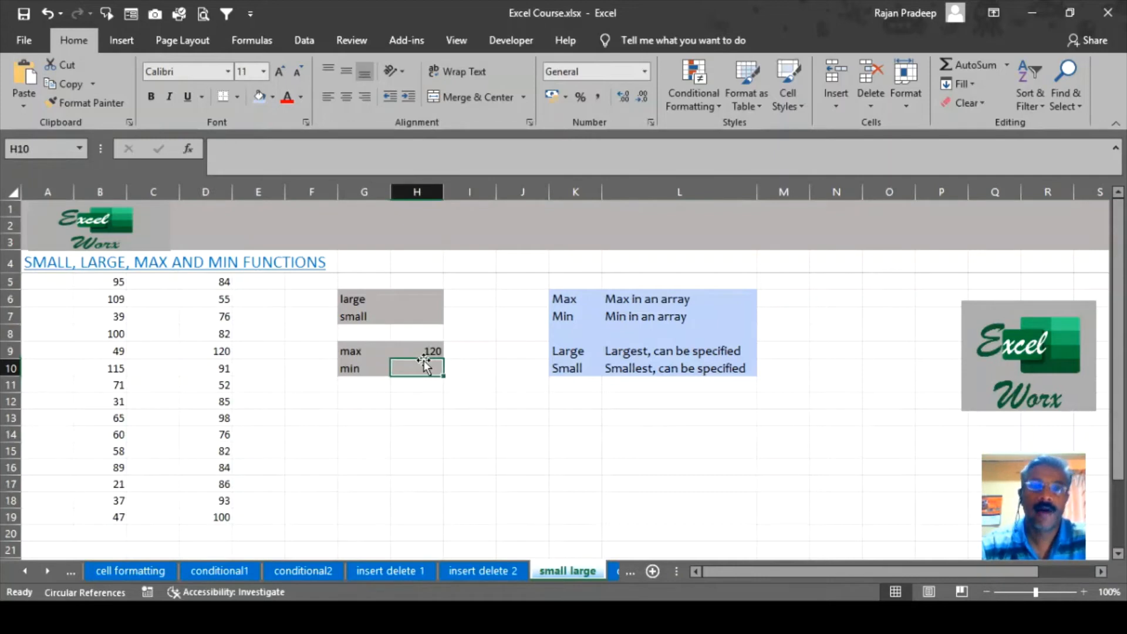
Enter =MIN(B5:B19,D5:D19) in H10 through Function Arguments, returning 21.
{"action": "type", "text": "="}
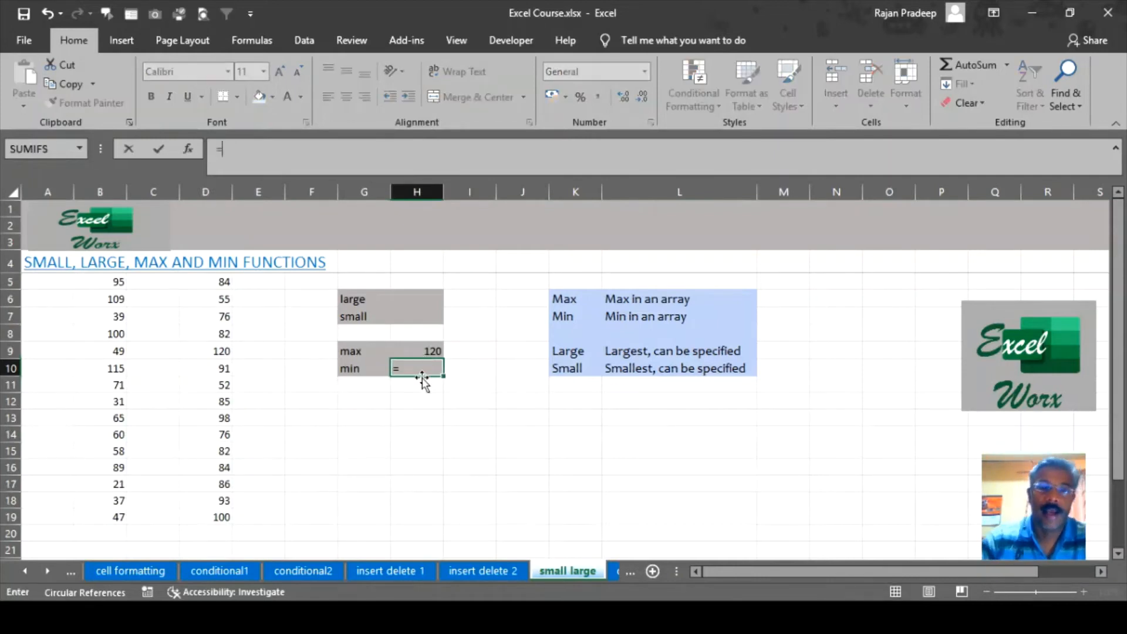
{"action": "type", "text": "min"}
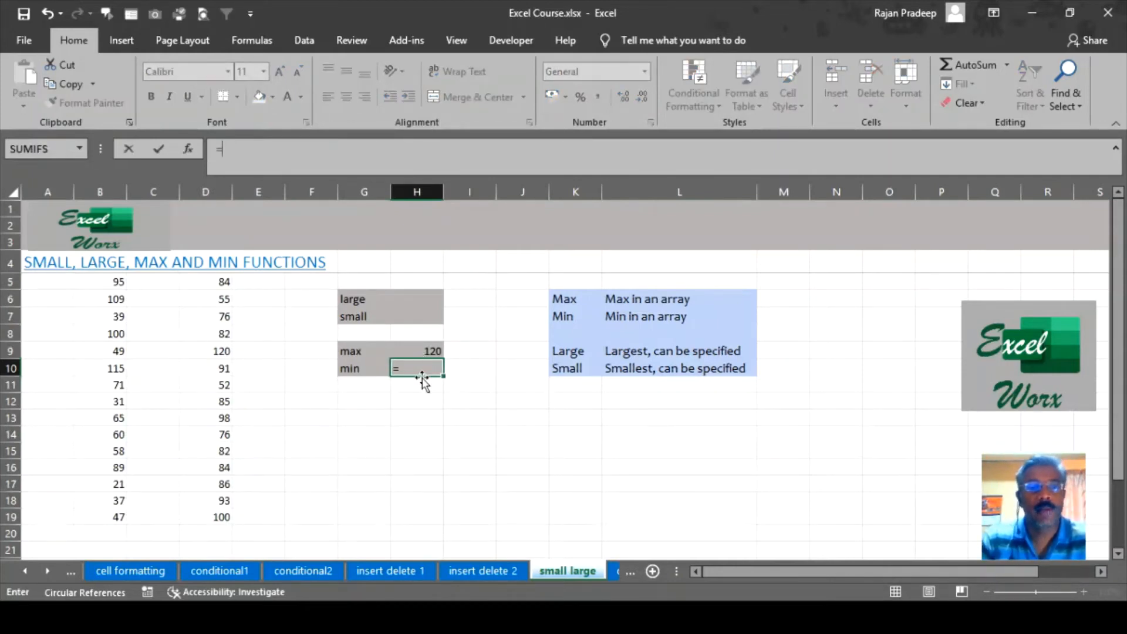
{"action": "type", "text": "("}
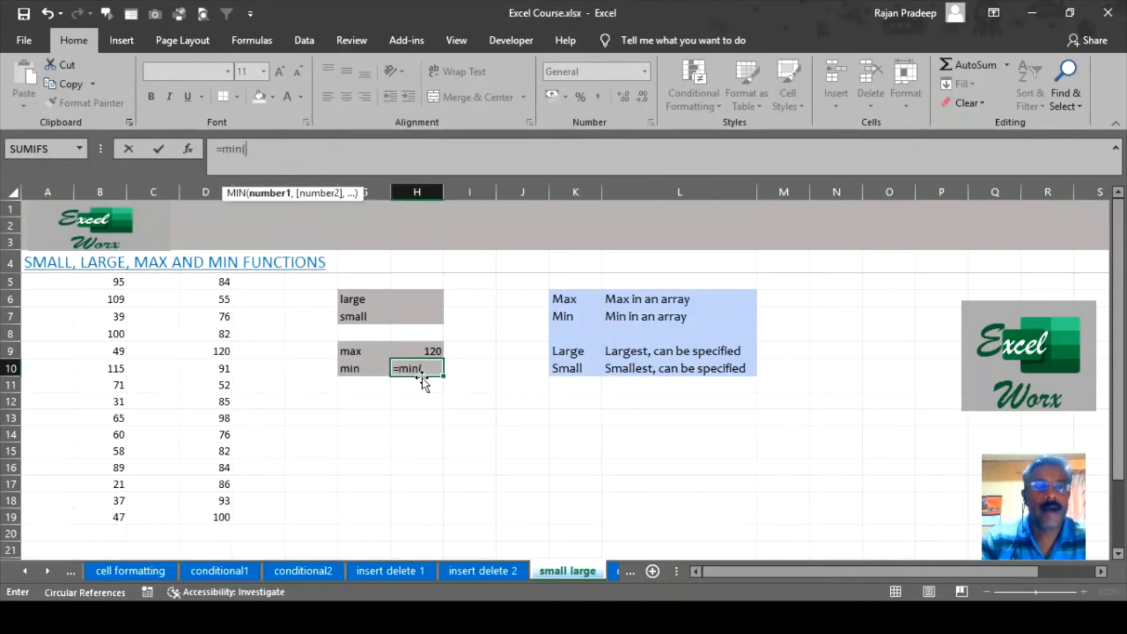
{"action": "left_click", "coordinate": [188, 149]}
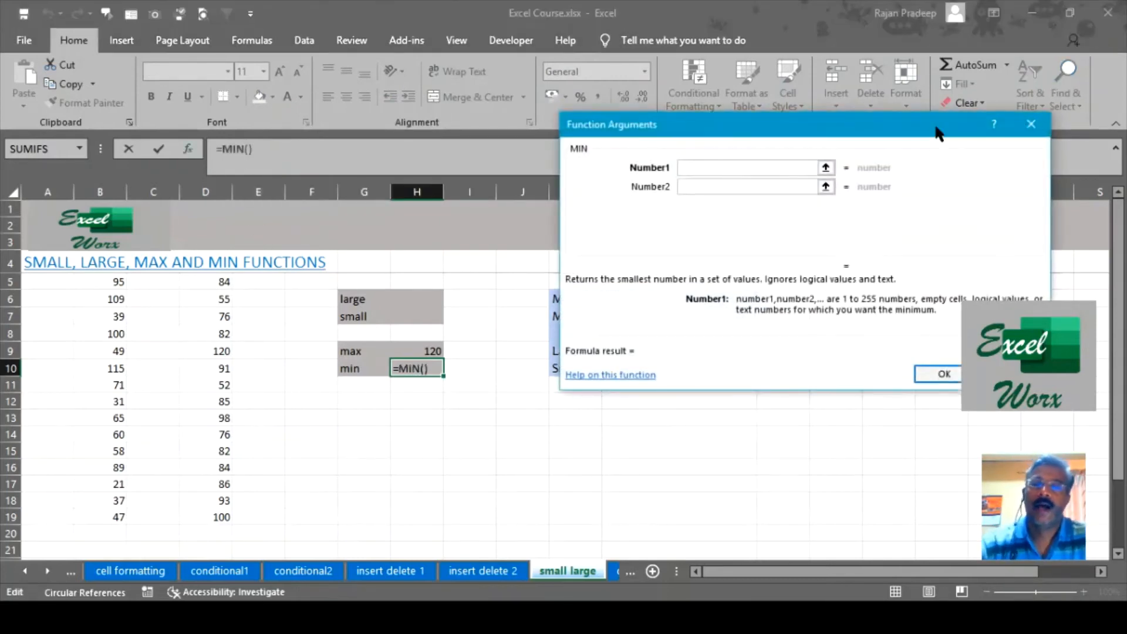
{"action": "left_click_drag", "start_coordinate": [938, 134], "coordinate": [899, 148]}
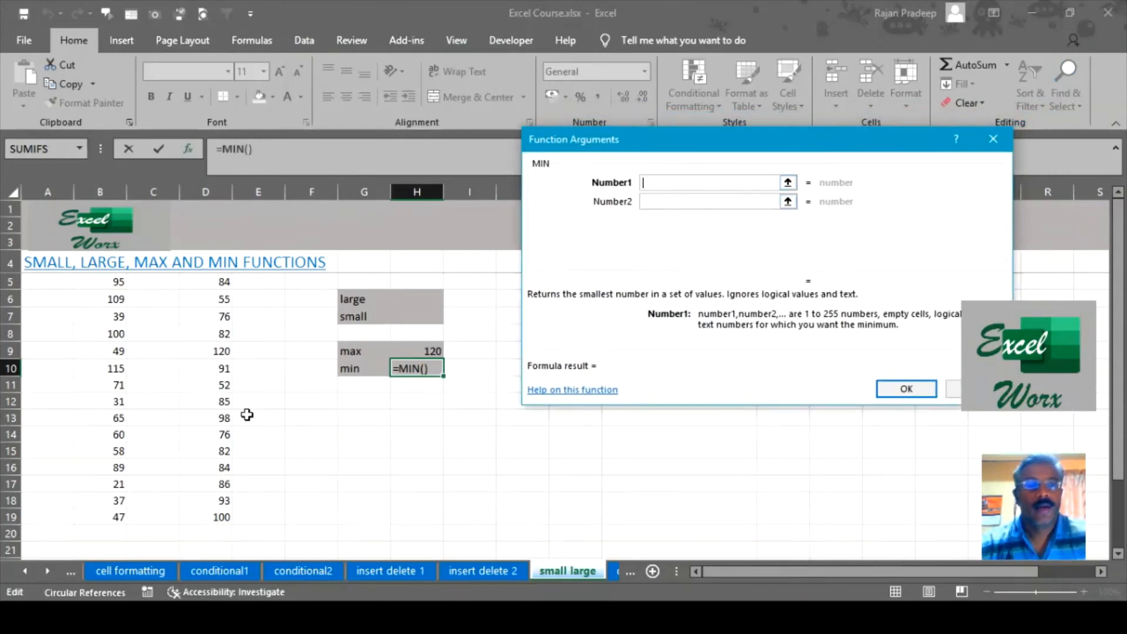
{"action": "left_click_drag", "start_coordinate": [109, 290], "coordinate": [114, 517]}
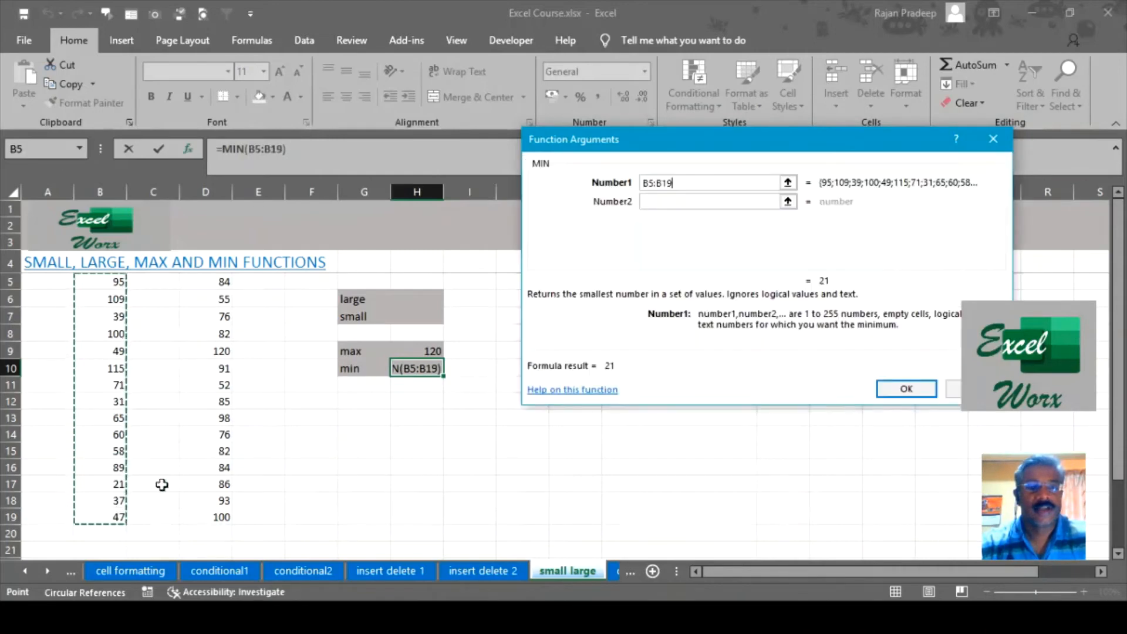
{"action": "left_click", "coordinate": [673, 203]}
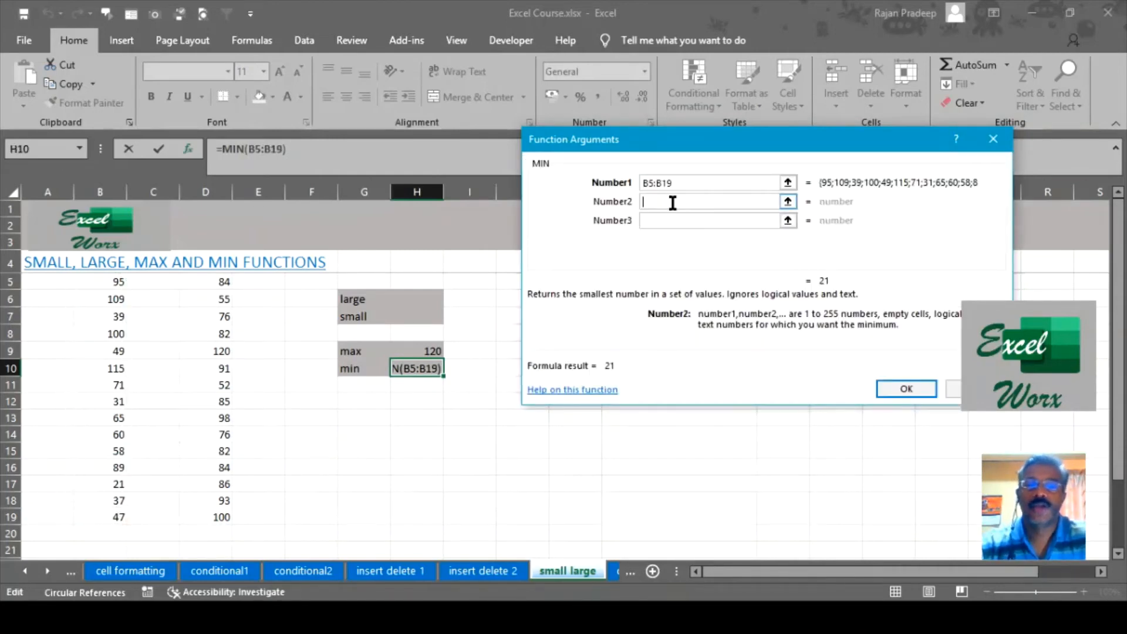
{"action": "left_click_drag", "start_coordinate": [210, 284], "coordinate": [211, 516]}
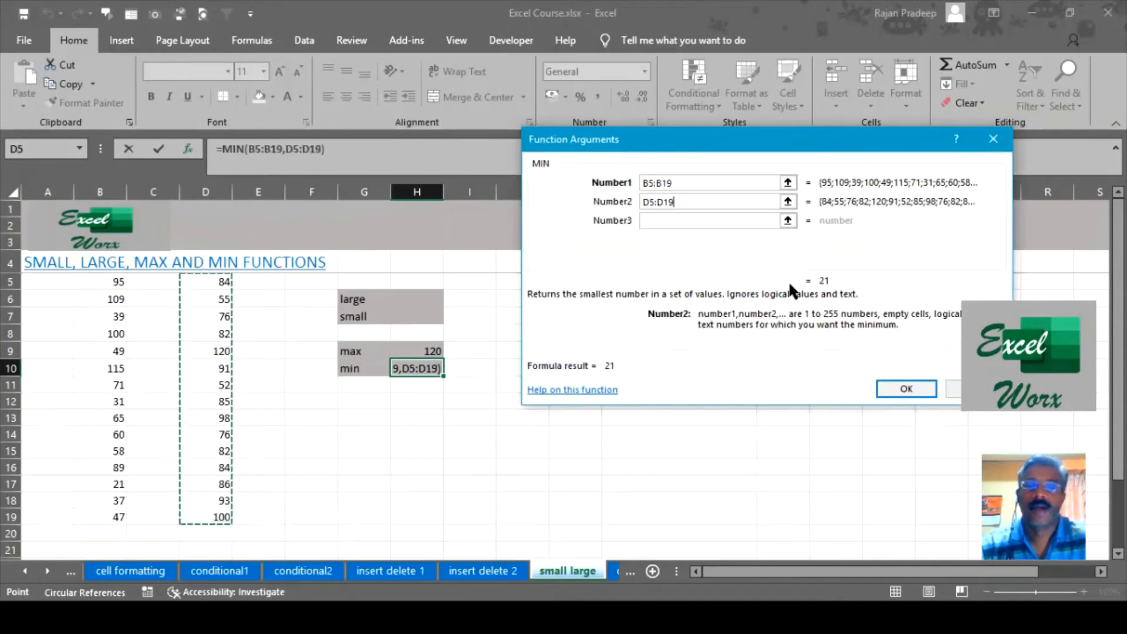
{"action": "left_click", "coordinate": [892, 389]}
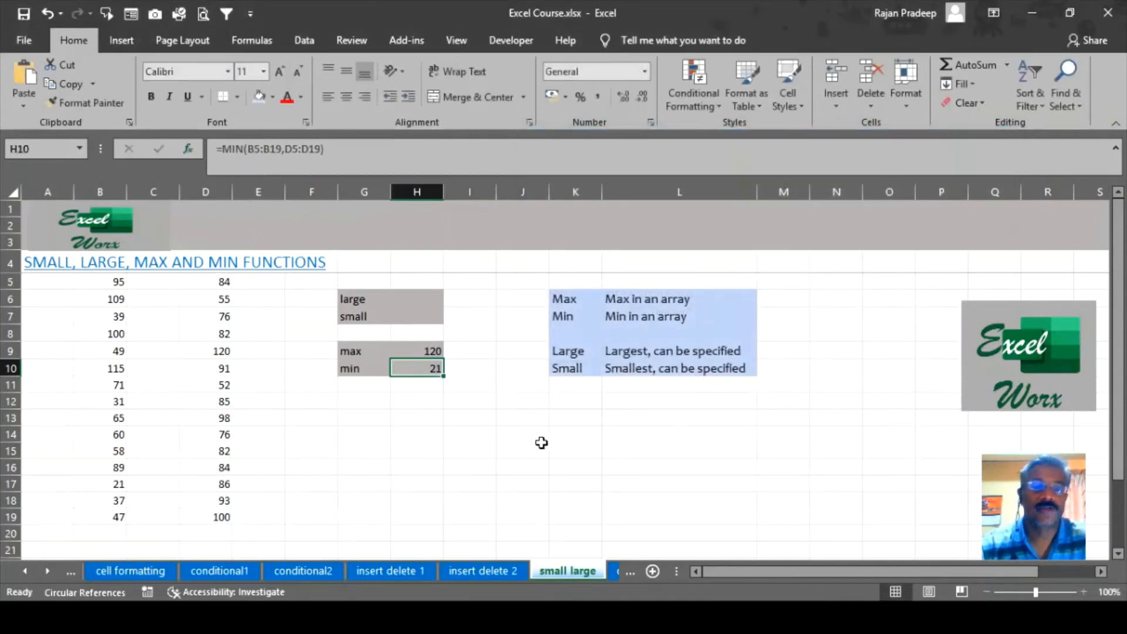
{"action": "left_click", "coordinate": [455, 404]}
{"action": "left_click", "coordinate": [433, 368]}
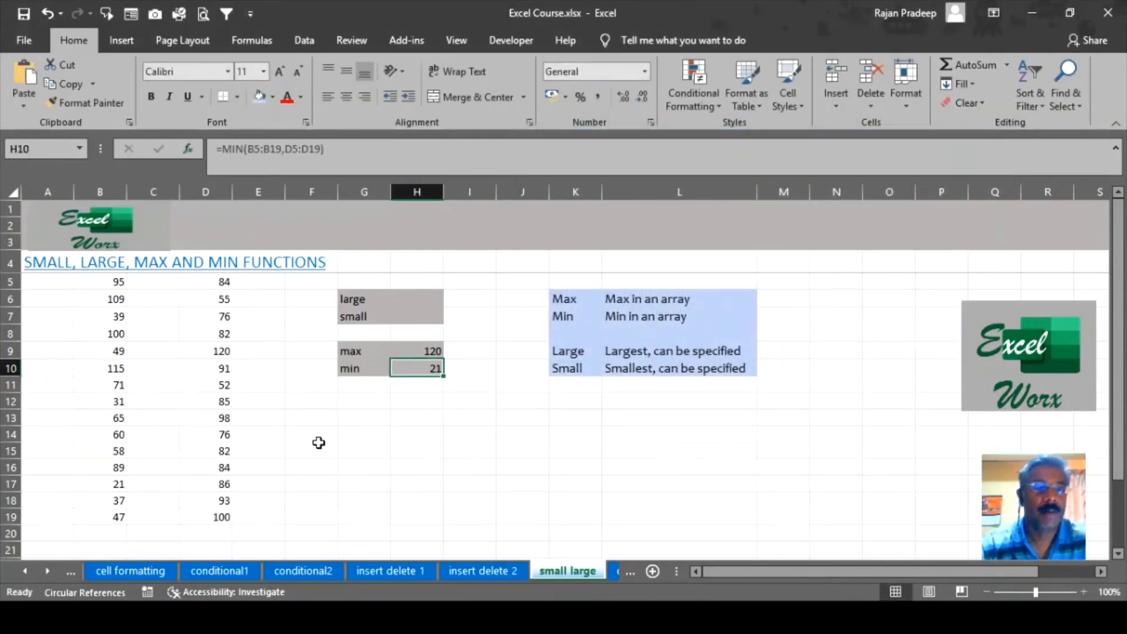
After checking B17's 21, remove B5:B19 from Number1 of H10's MIN formula.
{"action": "left_click", "coordinate": [112, 487]}
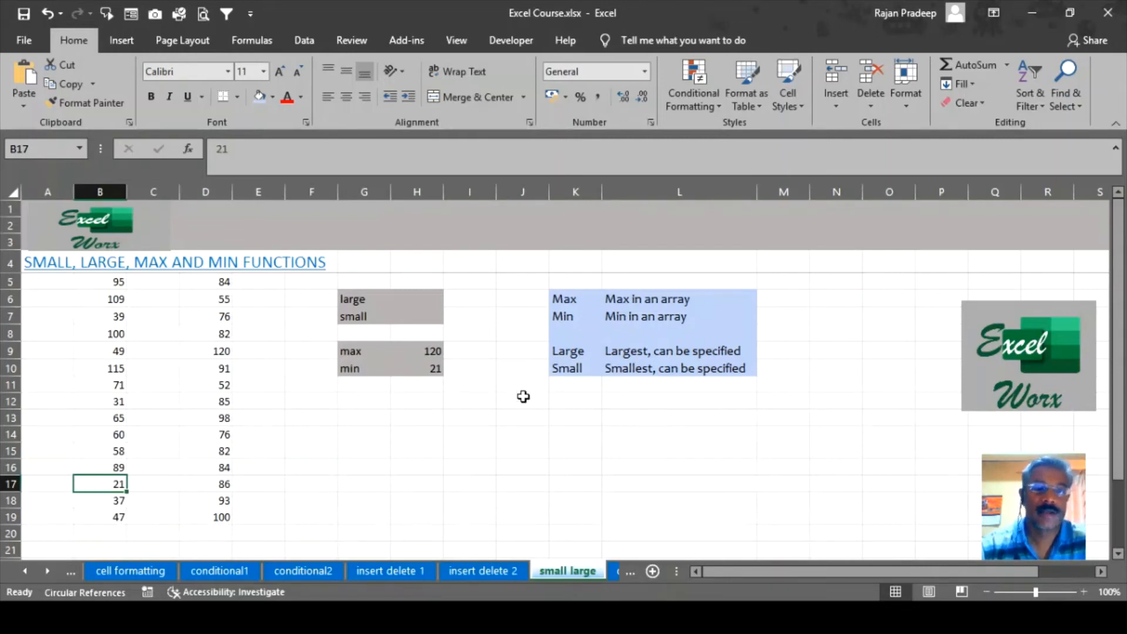
{"action": "left_click", "coordinate": [434, 365]}
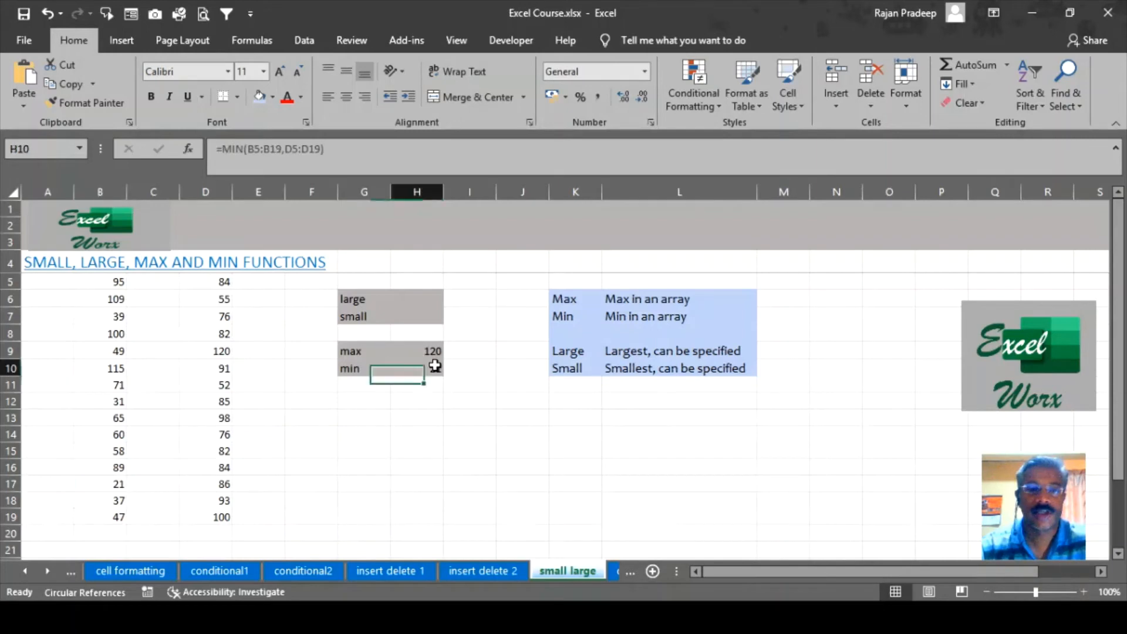
{"action": "left_click", "coordinate": [187, 148]}
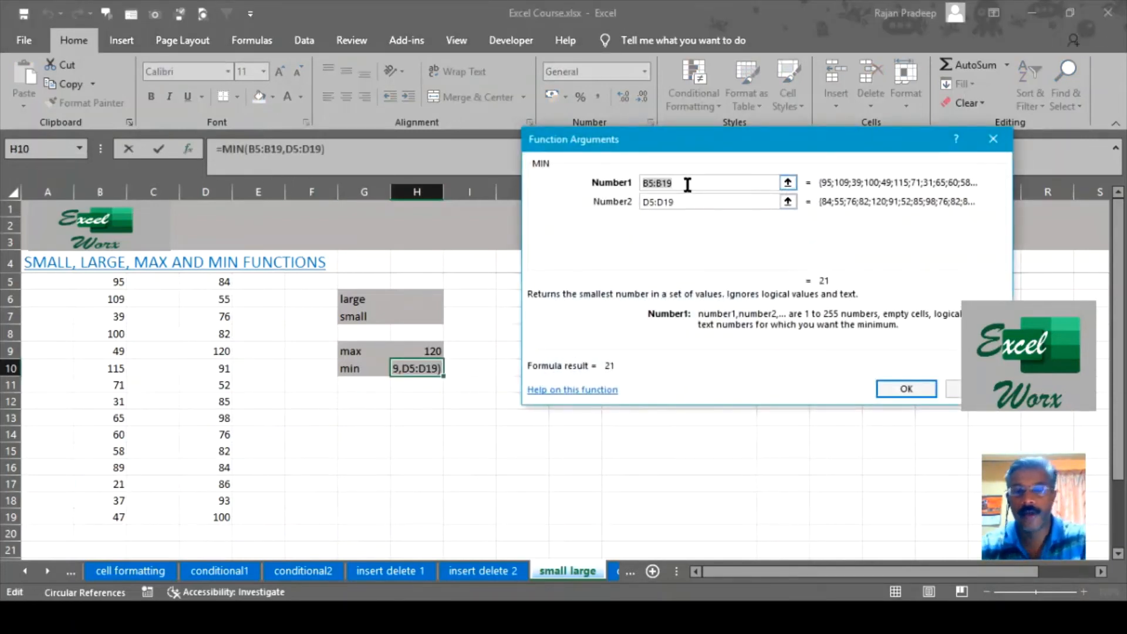
{"action": "key", "text": "BackSpace"}
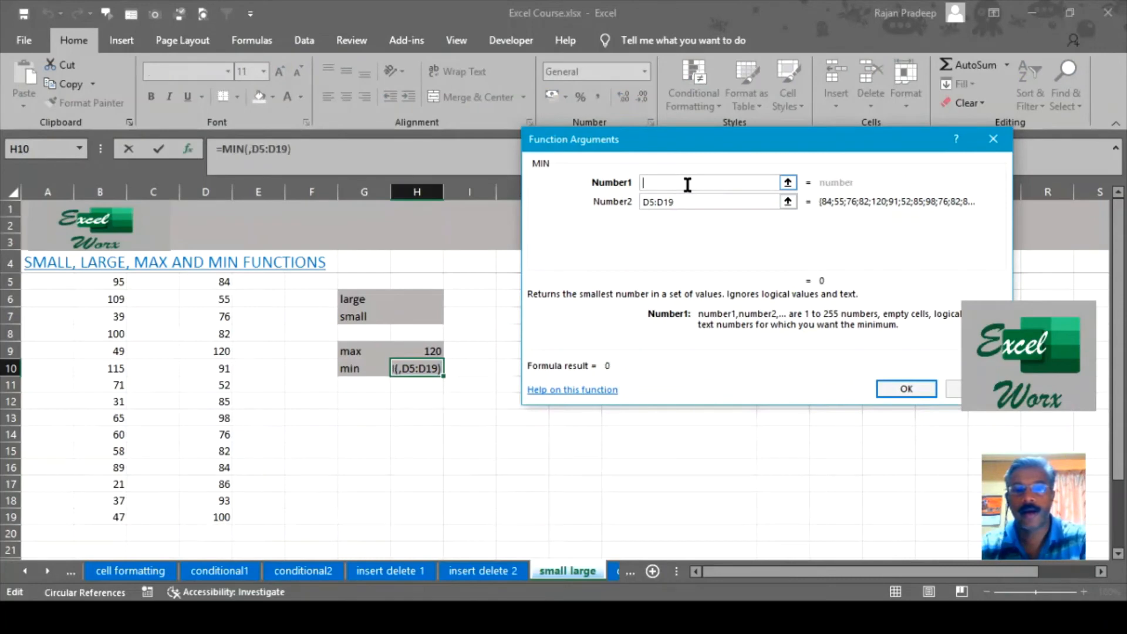
{"action": "left_click", "coordinate": [899, 389]}
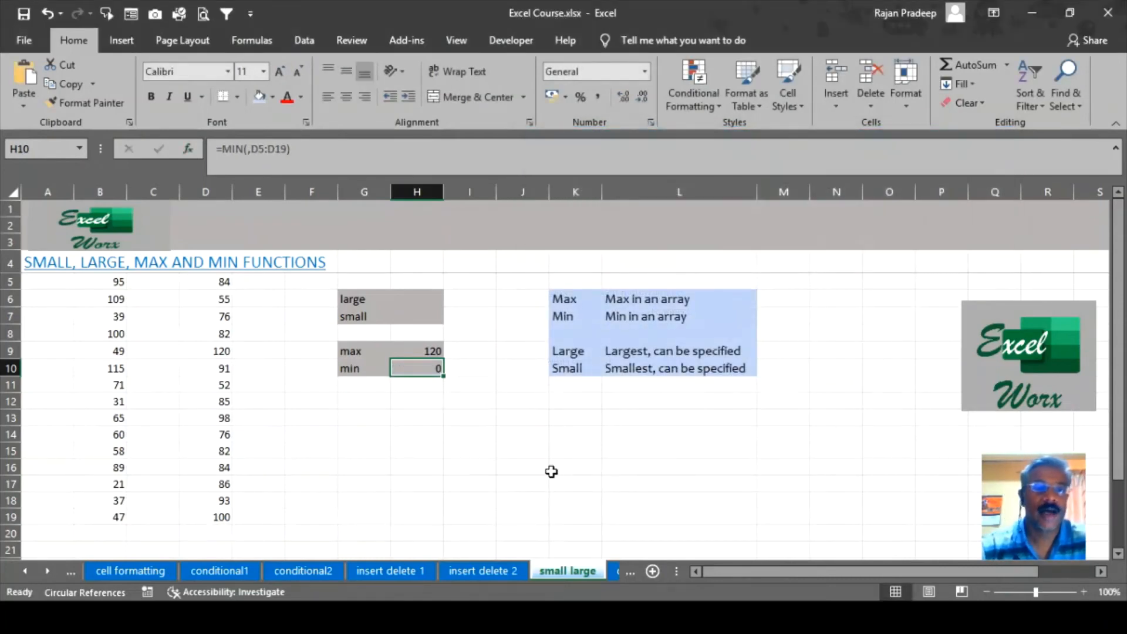
Fix H10 to =MIN(D5:D19), returning 52, and compare it with D11.
{"action": "left_click", "coordinate": [251, 151]}
{"action": "key", "text": "BackSpace"}
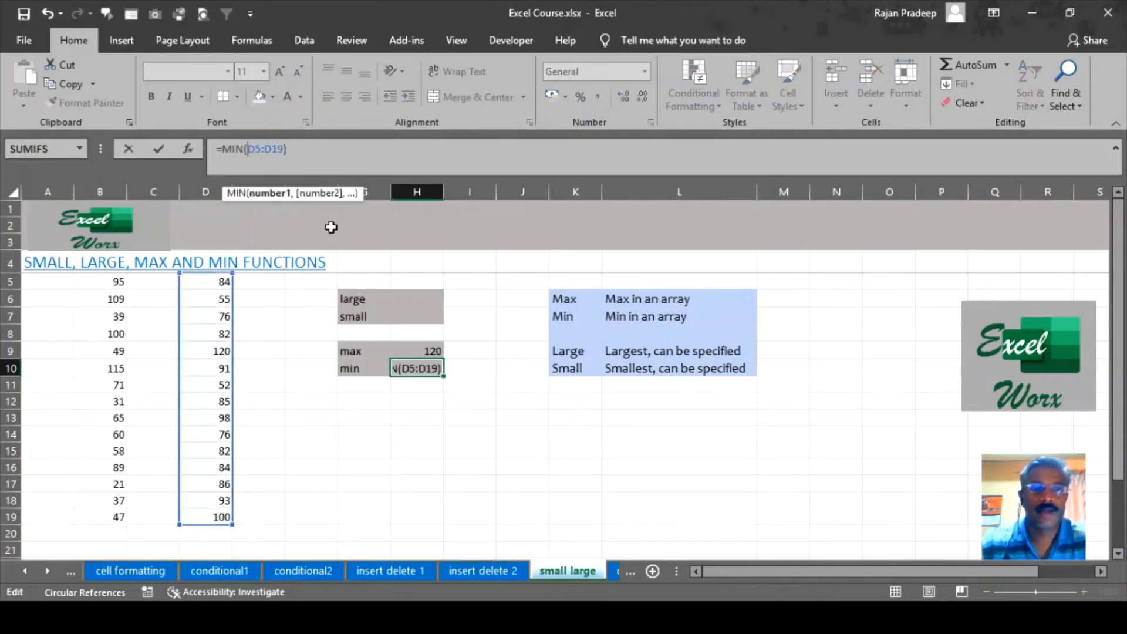
{"action": "key", "text": "Return"}
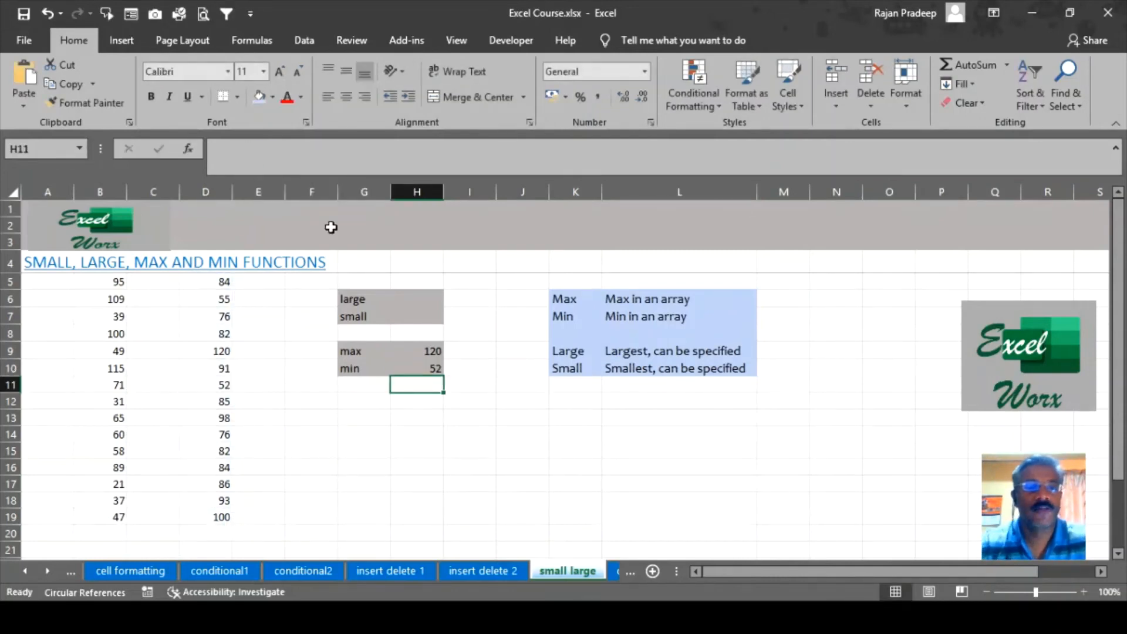
{"action": "left_click", "coordinate": [214, 383]}
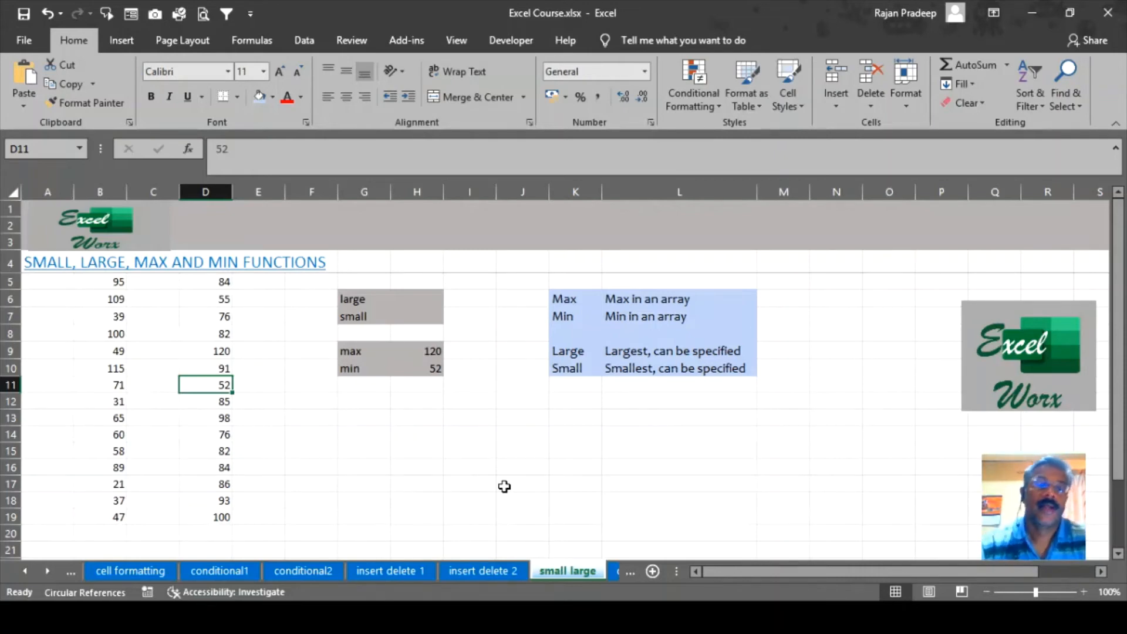
{"action": "left_click_drag", "start_coordinate": [431, 351], "coordinate": [431, 369]}
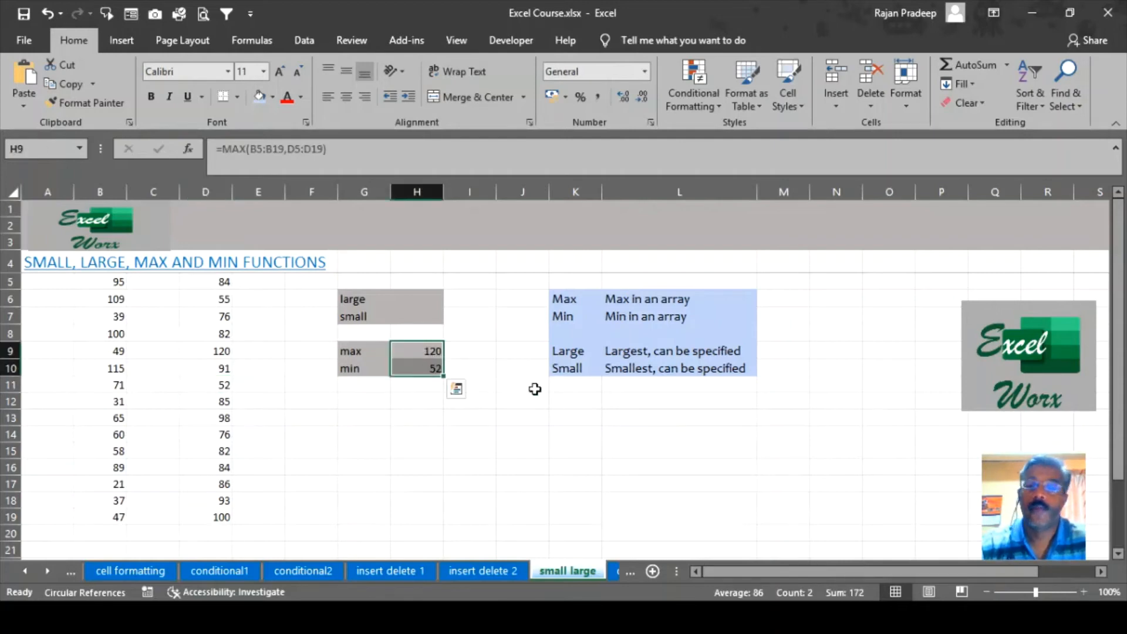
{"action": "left_click", "coordinate": [503, 384]}
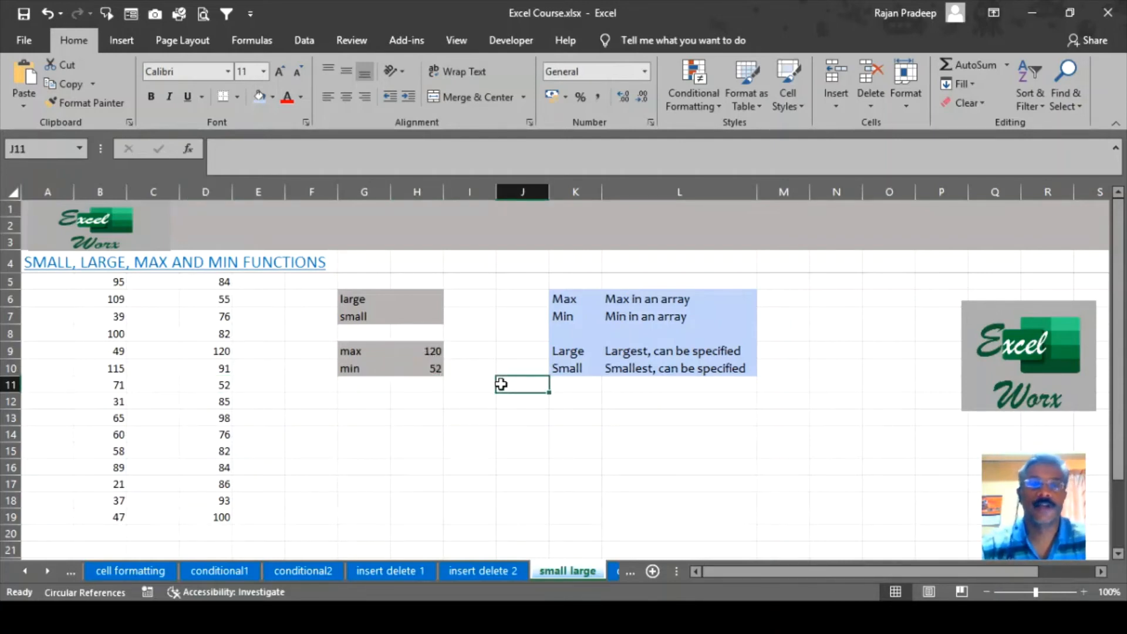
Start =large( in H6 and bring up its Function Arguments with Array active.
{"action": "left_click", "coordinate": [441, 454]}
{"action": "left_click", "coordinate": [409, 298]}
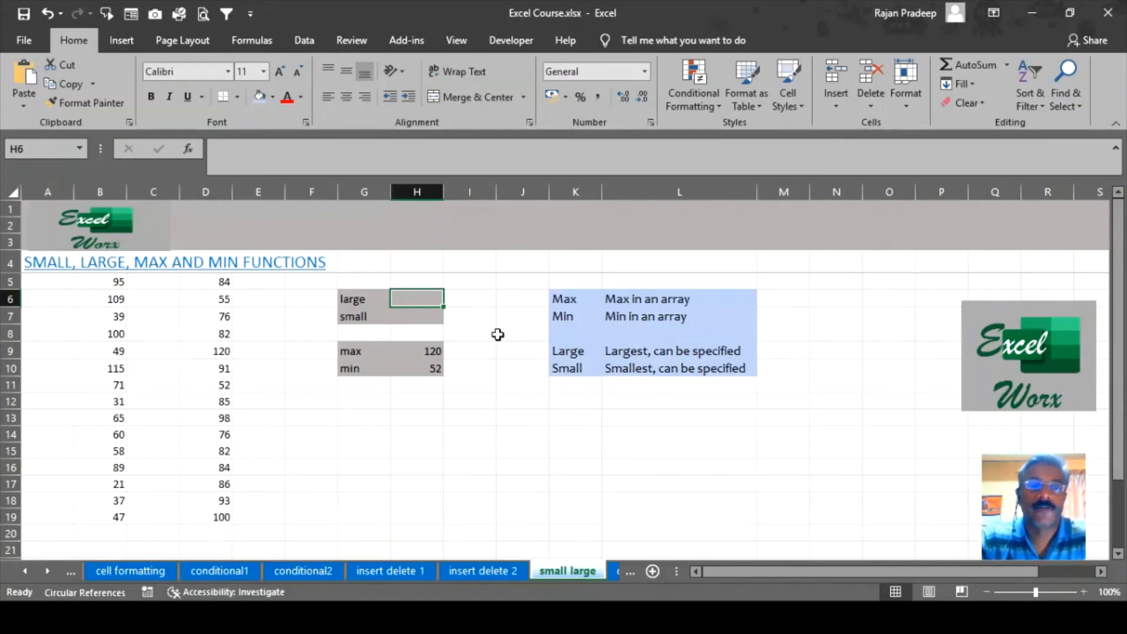
{"action": "type", "text": "="}
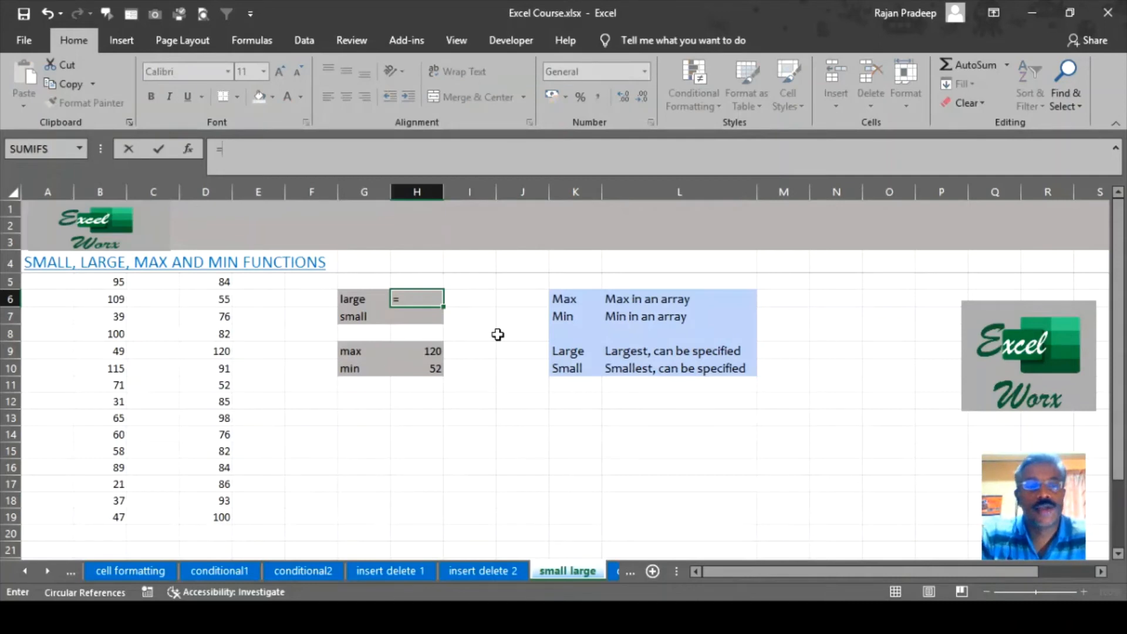
{"action": "type", "text": "lar"}
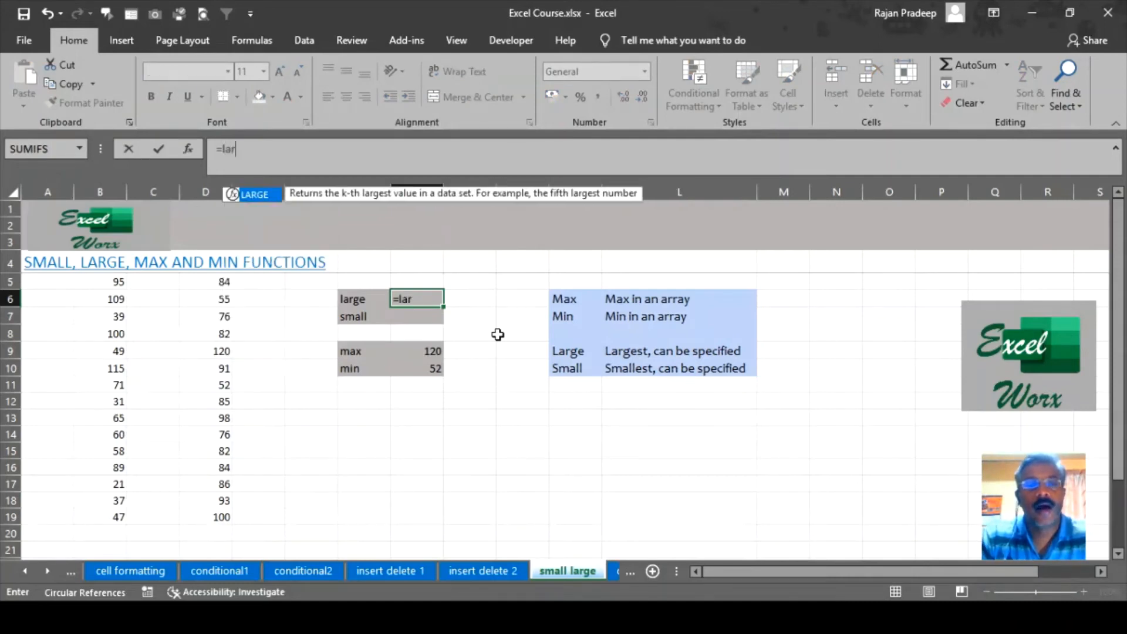
{"action": "type", "text": "ge("}
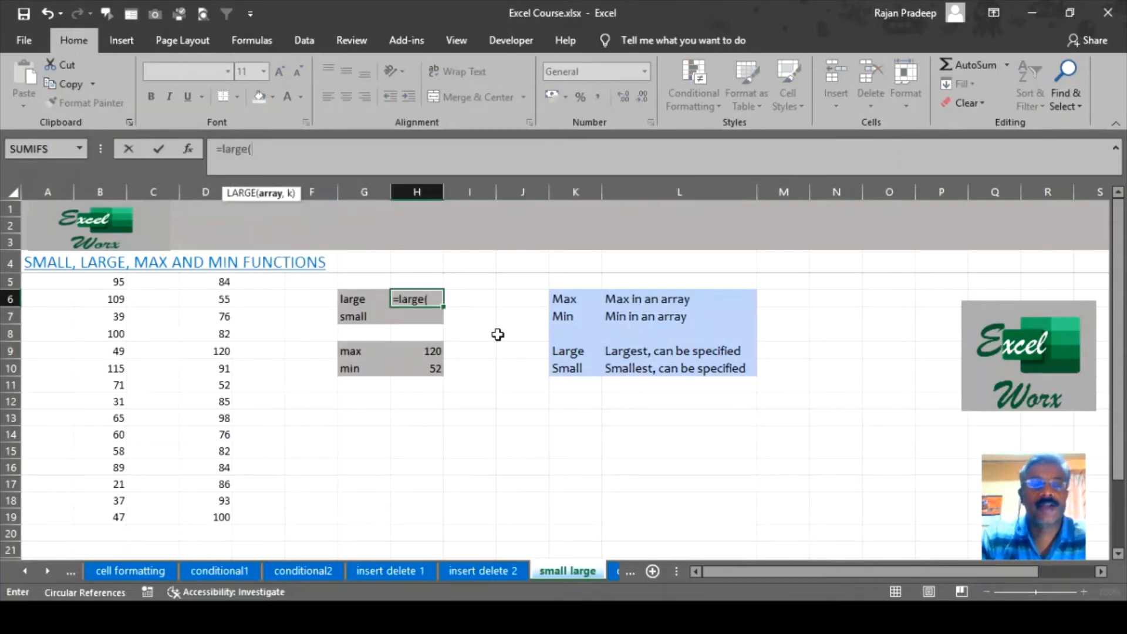
{"action": "left_click", "coordinate": [188, 148]}
{"action": "left_click", "coordinate": [721, 210]}
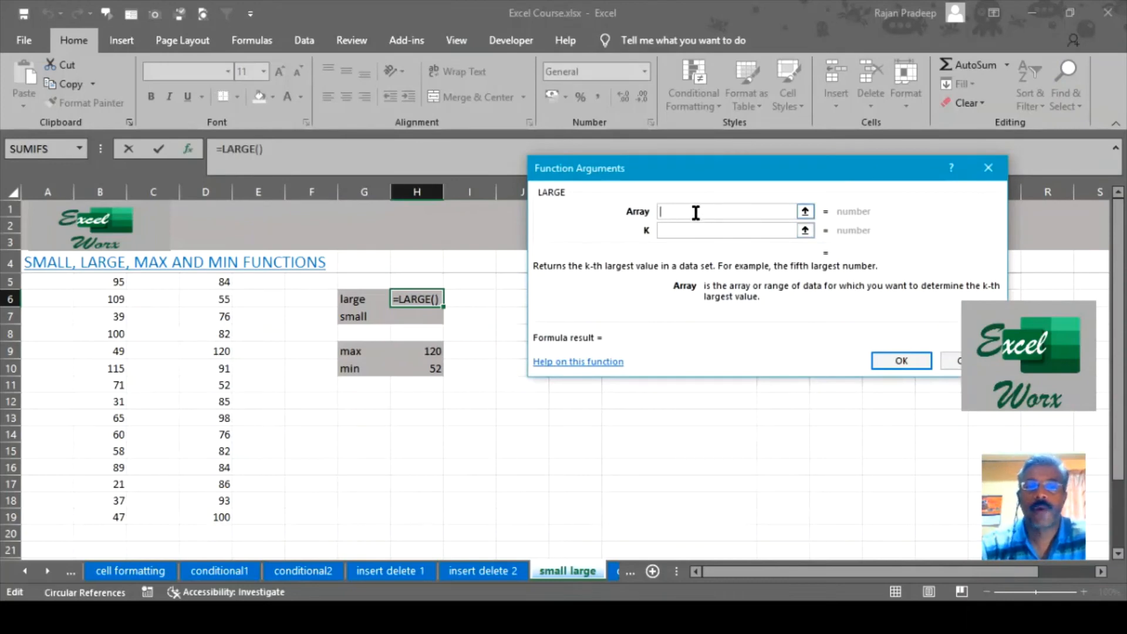
Set LARGE's Array to B5:B19 and K to 1, so H6 shows 115.
{"action": "left_click_drag", "start_coordinate": [85, 282], "coordinate": [92, 522]}
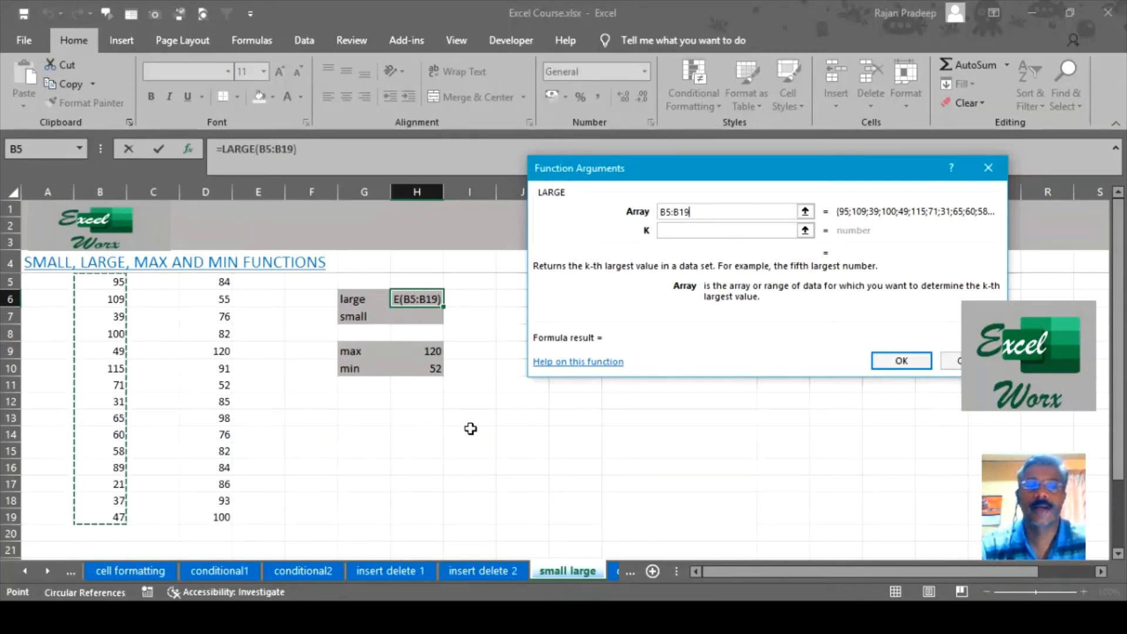
{"action": "left_click", "coordinate": [712, 229]}
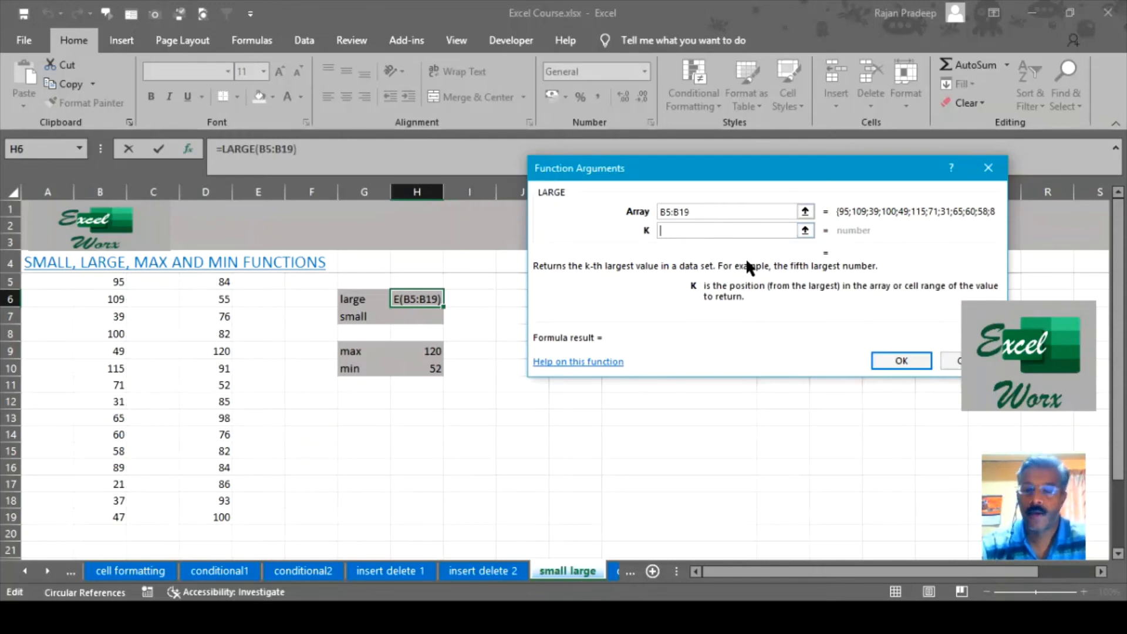
{"action": "type", "text": "1"}
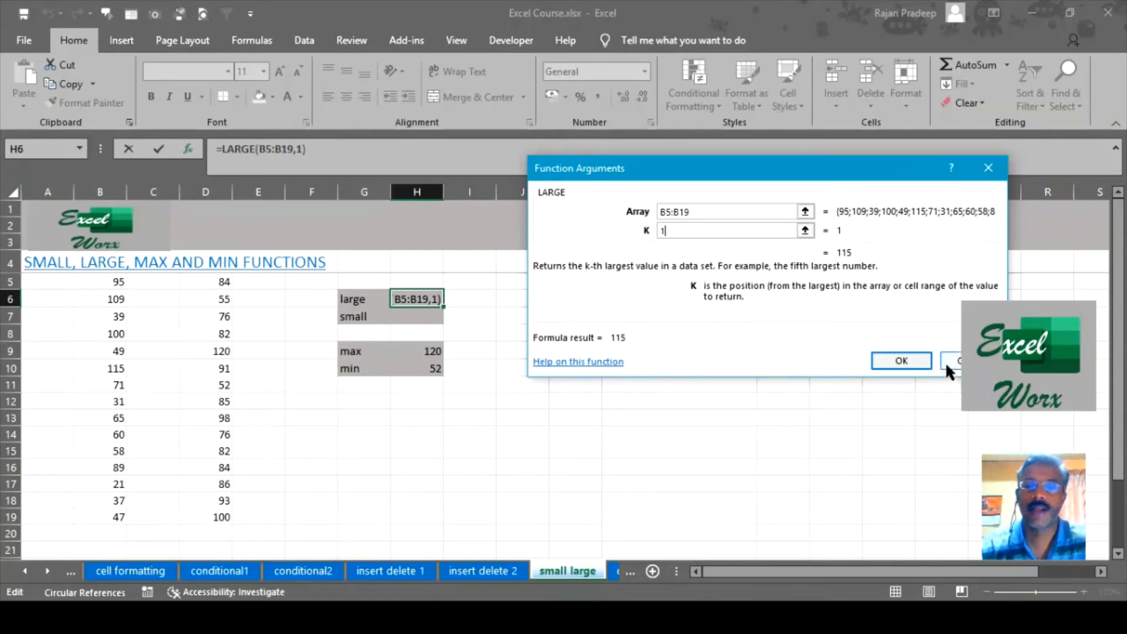
{"action": "left_click", "coordinate": [918, 358]}
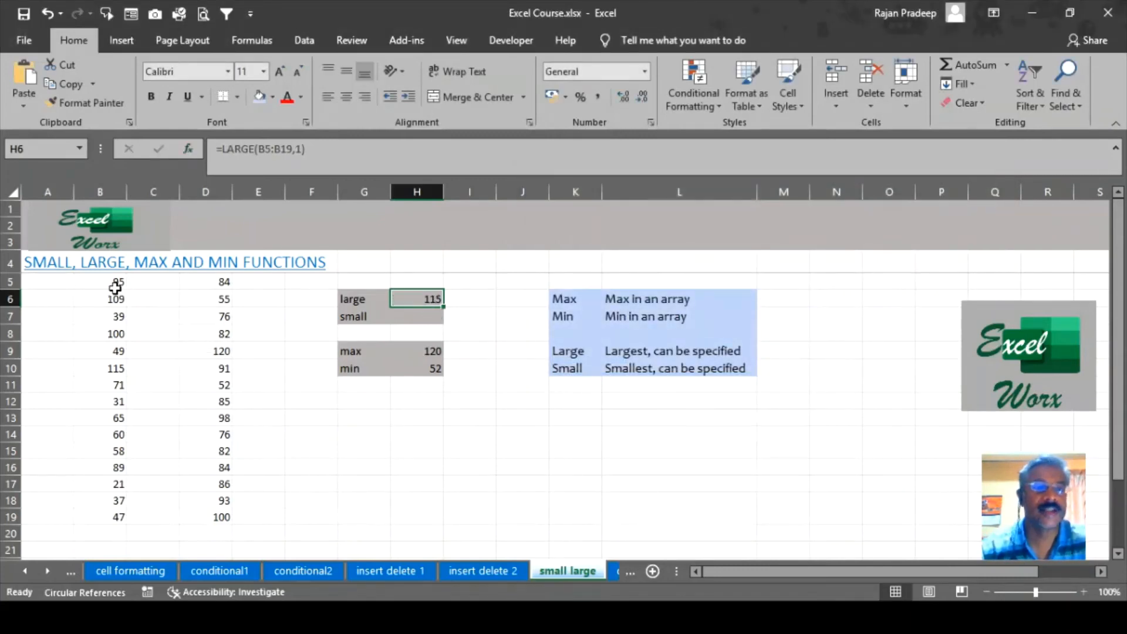
Change LARGE's K from 1 to 2 in H6, giving =LARGE(B5:B19,2).
{"action": "left_click_drag", "start_coordinate": [115, 287], "coordinate": [117, 517]}
{"action": "left_click", "coordinate": [113, 369]}
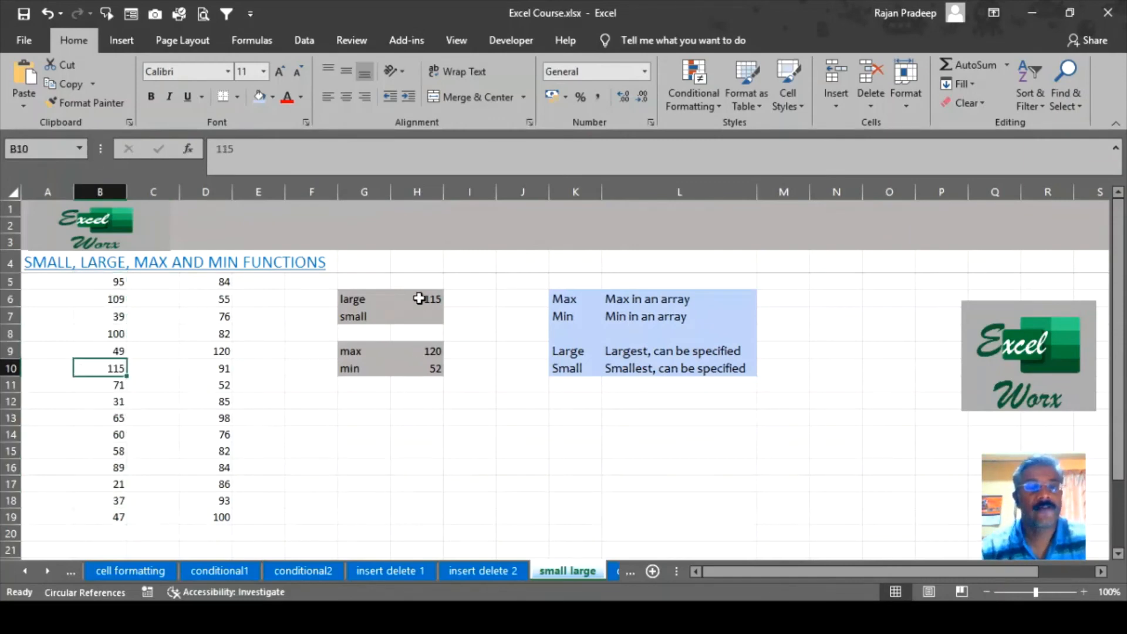
{"action": "left_click", "coordinate": [421, 299]}
{"action": "left_click", "coordinate": [188, 148]}
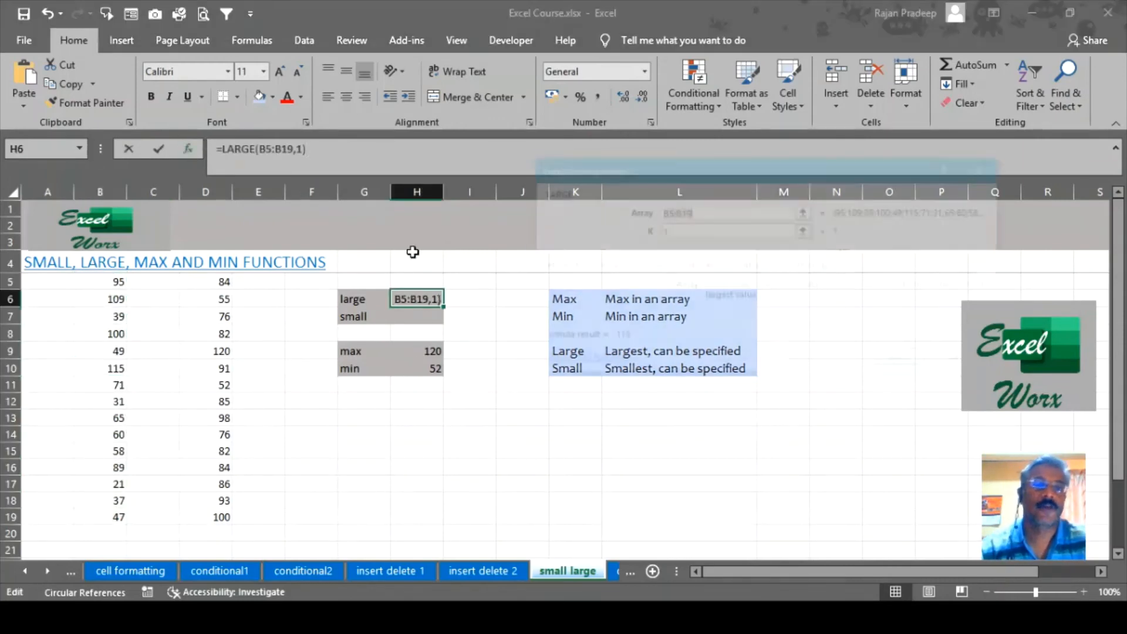
{"action": "left_click_drag", "start_coordinate": [684, 175], "coordinate": [689, 207]}
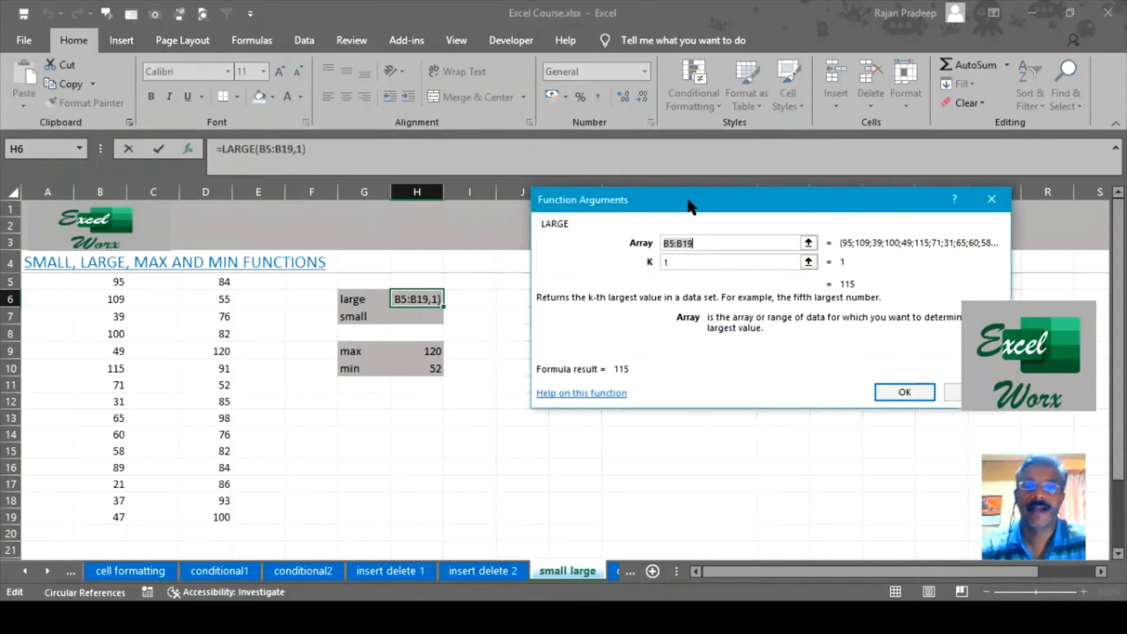
{"action": "left_click", "coordinate": [675, 262]}
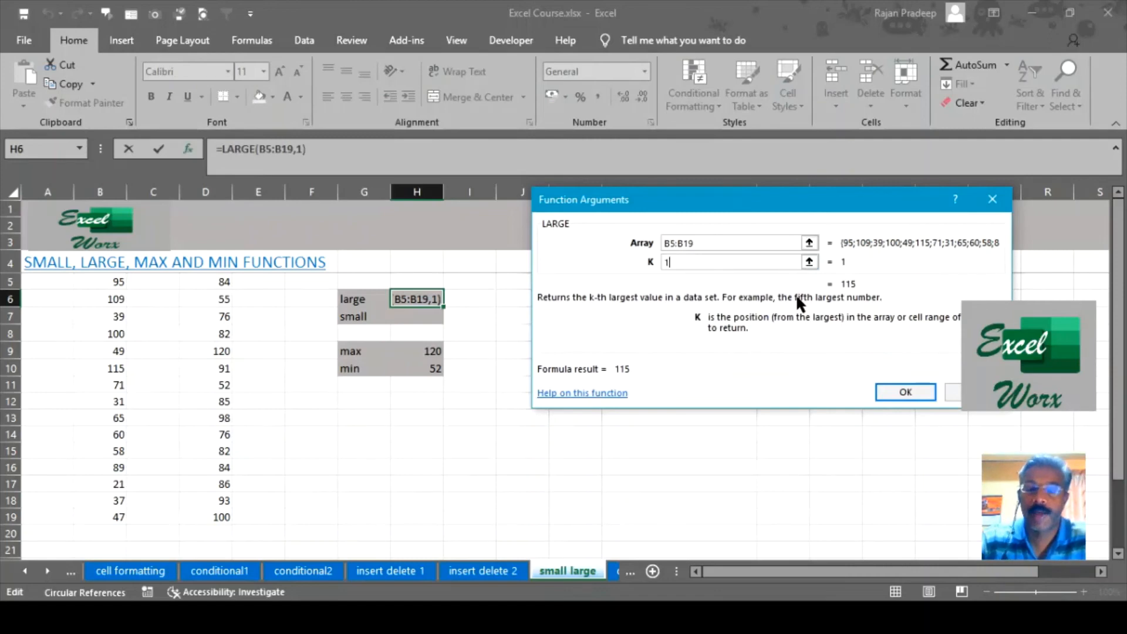
{"action": "key", "text": "BackSpace"}
{"action": "type", "text": "2"}
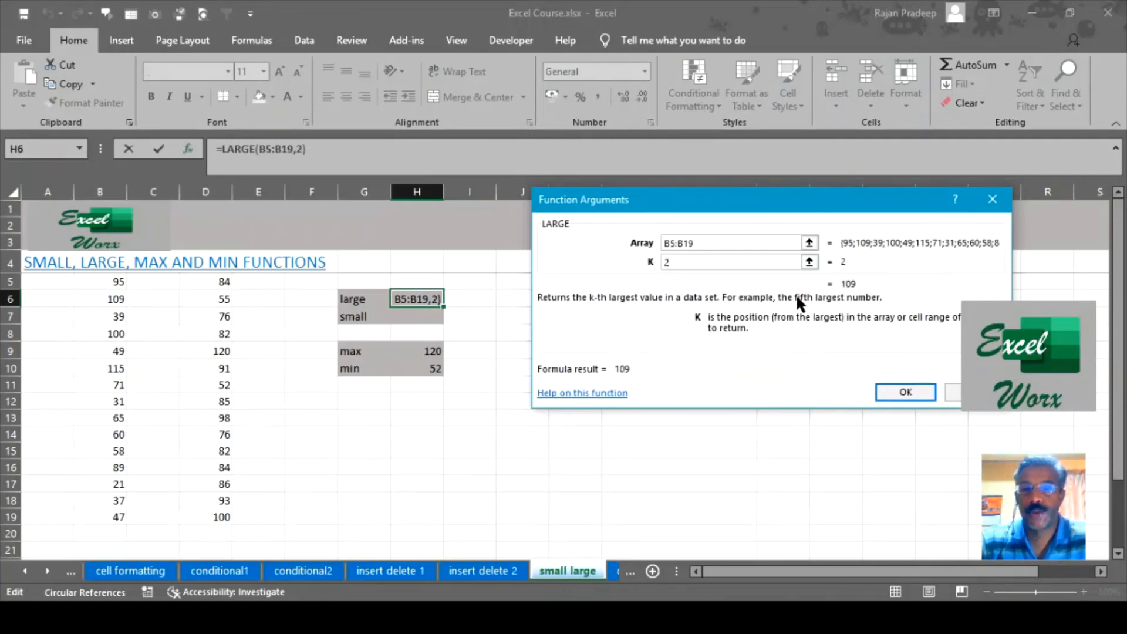
{"action": "key", "text": "Return"}
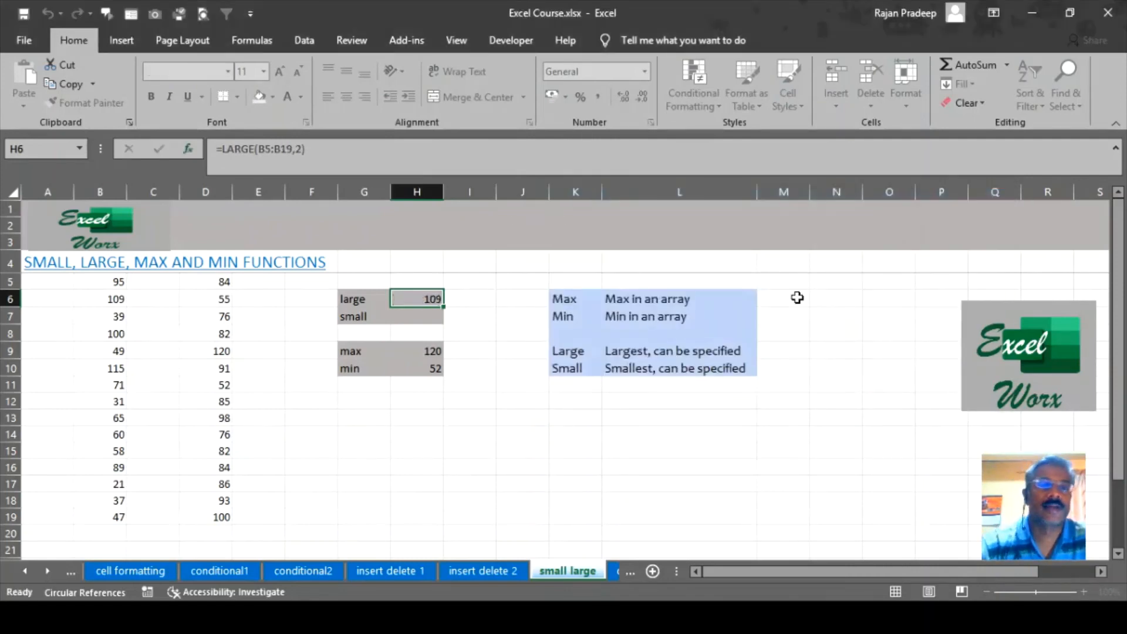
Compare H6's 109 with B6 (109) and B10 (115).
{"action": "left_click", "coordinate": [113, 303]}
{"action": "left_click", "coordinate": [105, 369]}
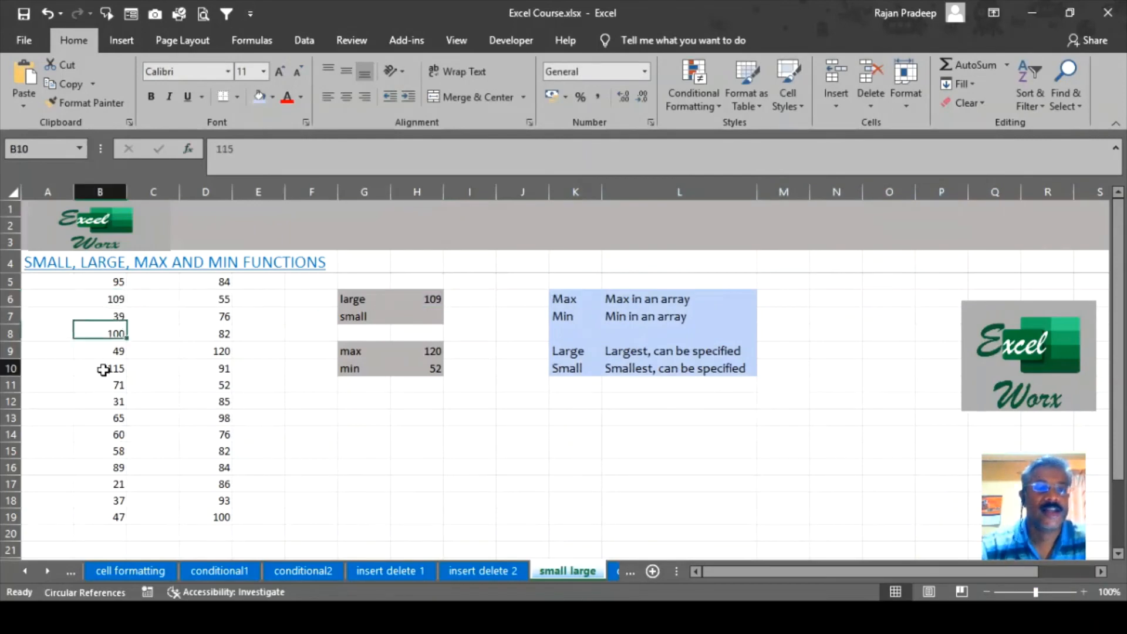
{"action": "left_click", "coordinate": [113, 302]}
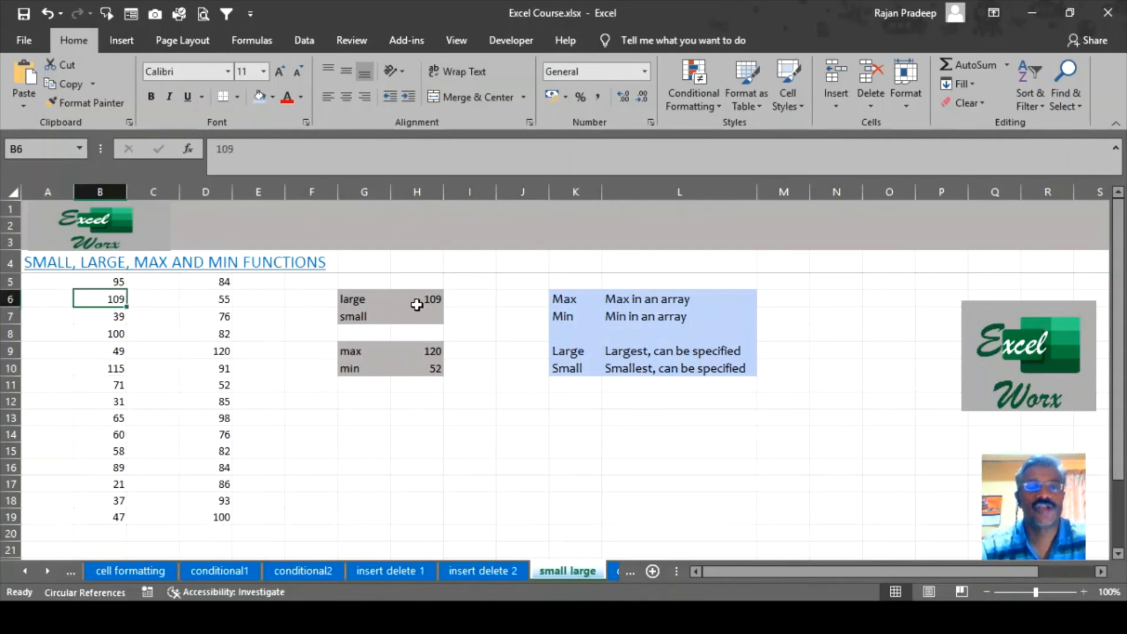
{"action": "left_click", "coordinate": [421, 306]}
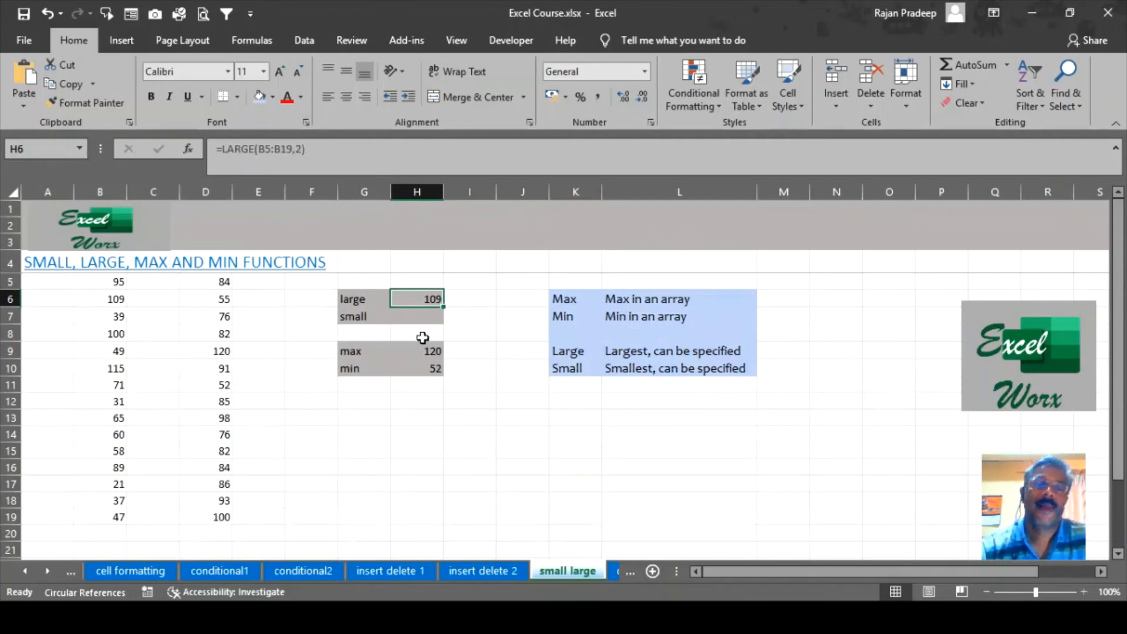
{"action": "left_click", "coordinate": [420, 317]}
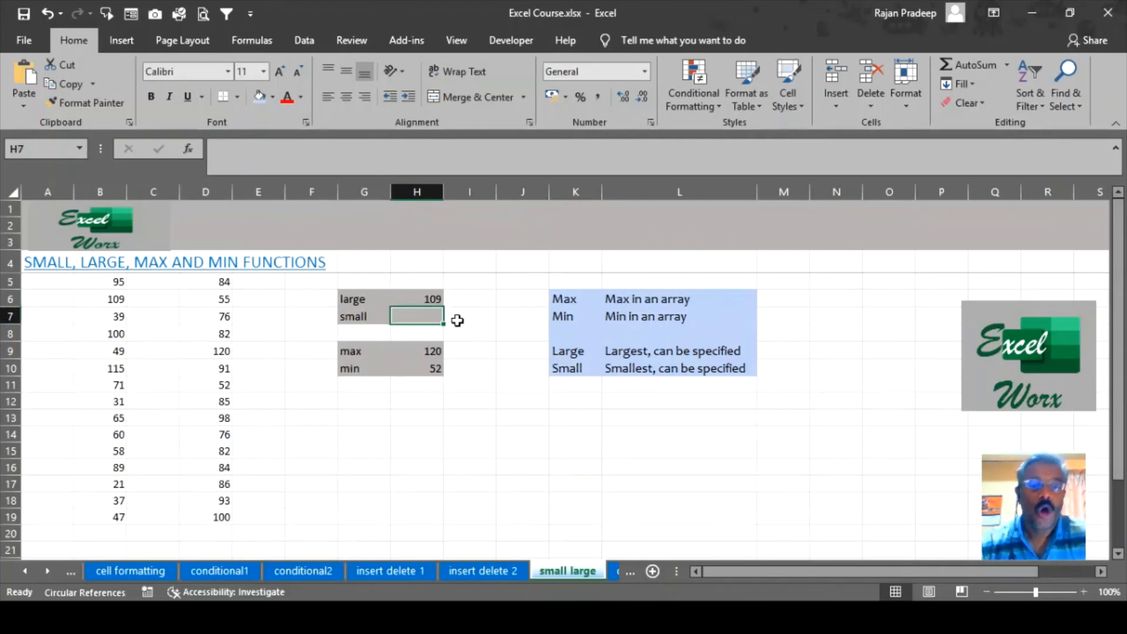
Enter =SMALL(D5:D19,3) in H7 with array D5:D19 and k of 3, giving 76.
{"action": "type", "text": "="}
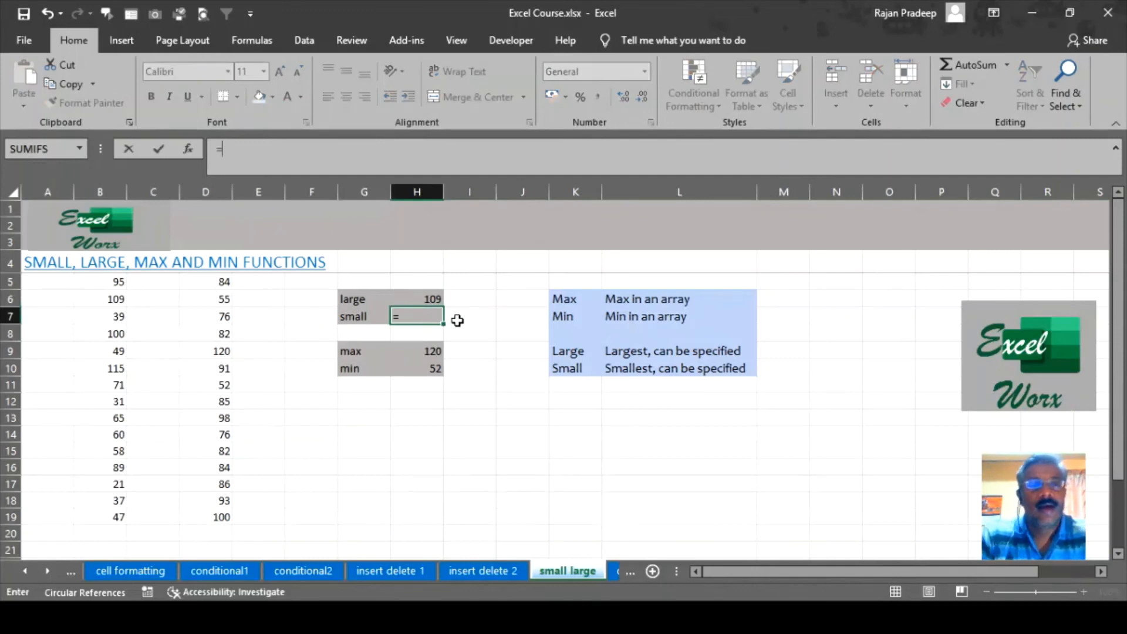
{"action": "type", "text": "s"}
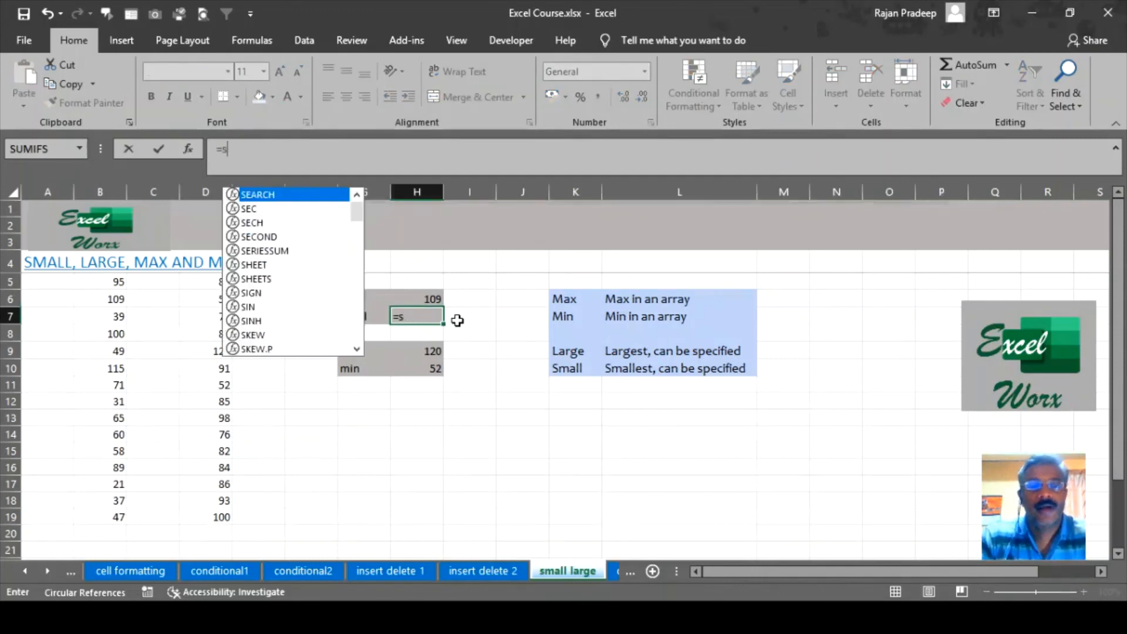
{"action": "type", "text": "mall("}
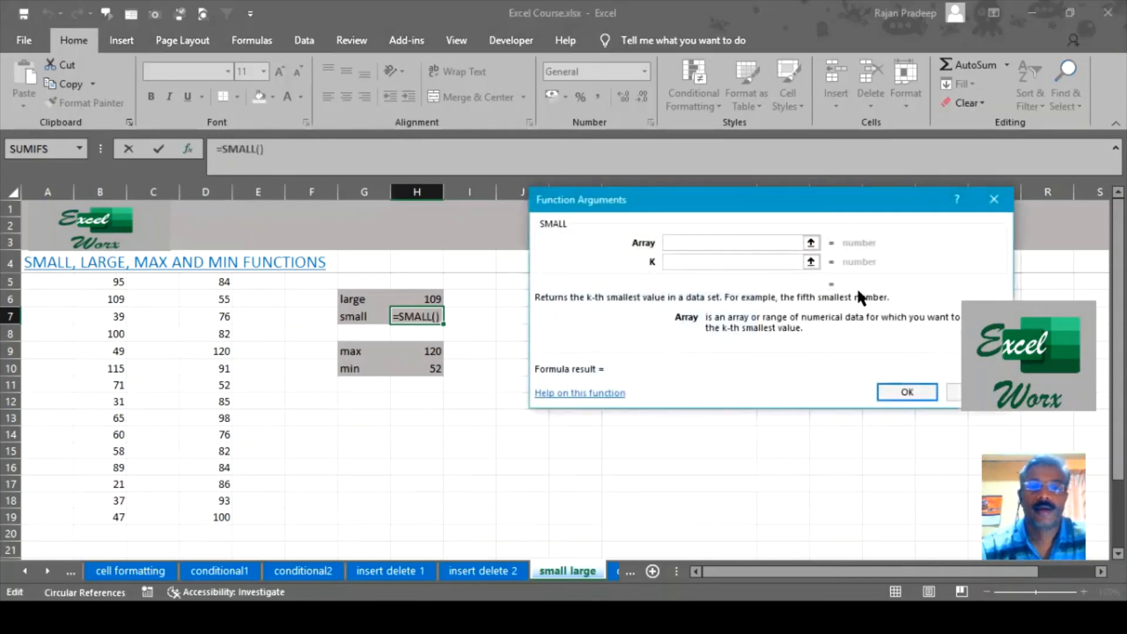
{"action": "left_click", "coordinate": [271, 159]}
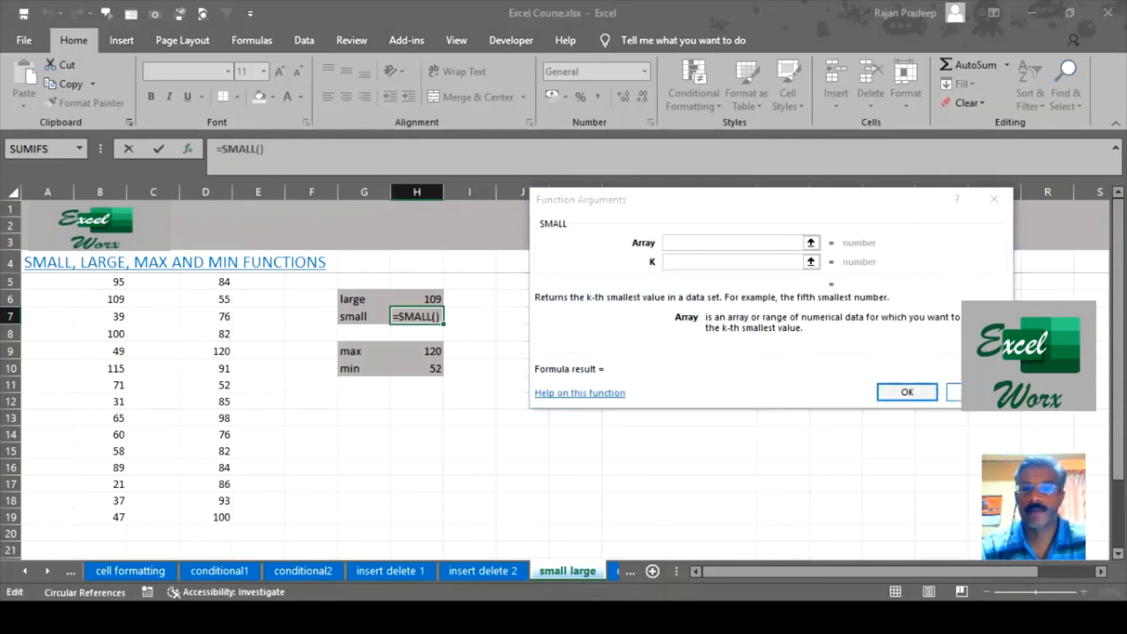
{"action": "left_click", "coordinate": [976, 392]}
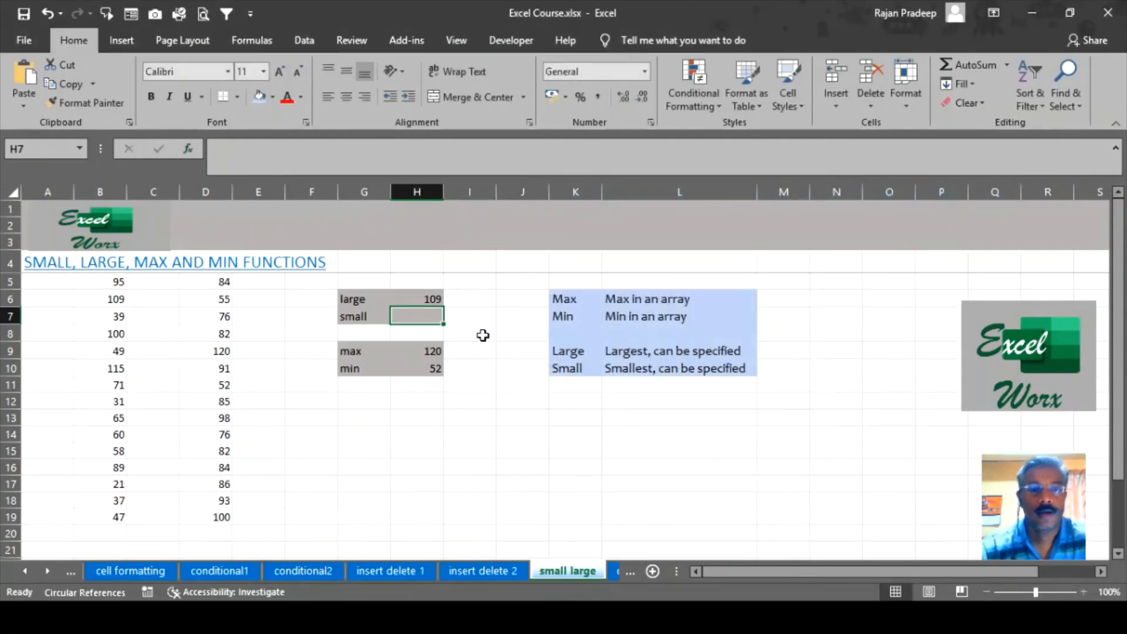
{"action": "type", "text": "=small"}
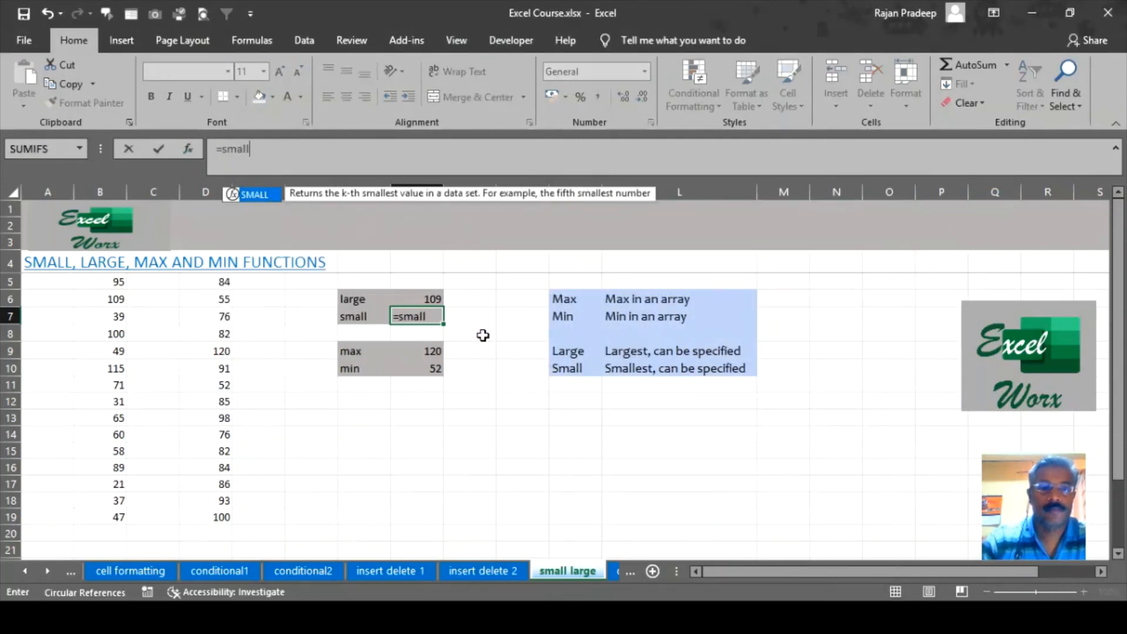
{"action": "key", "text": "Tab"}
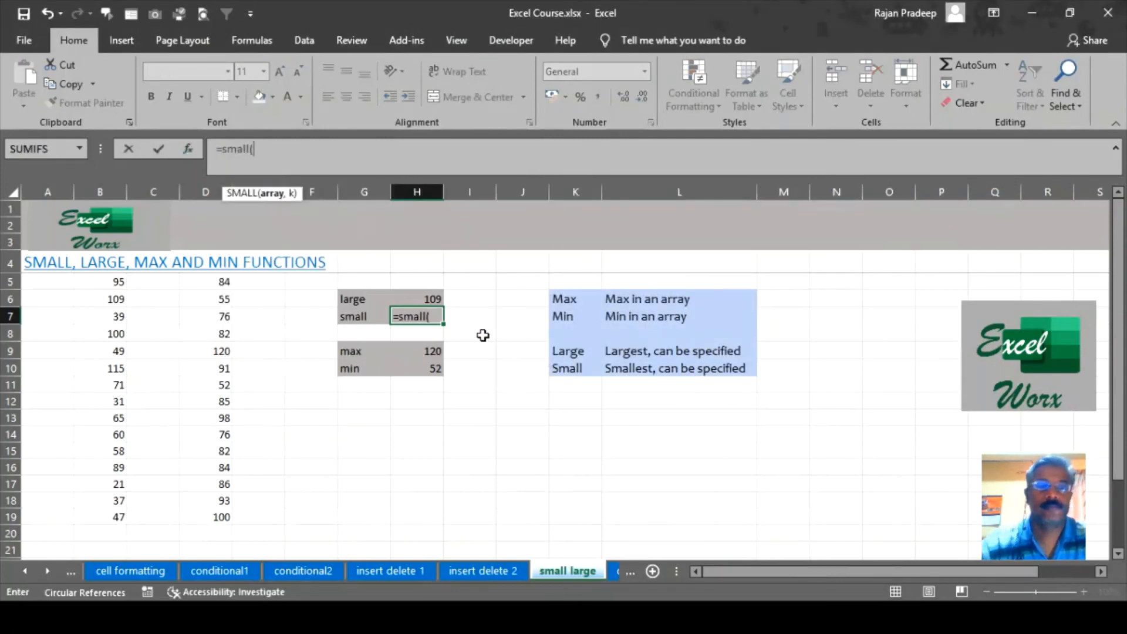
{"action": "left_click", "coordinate": [194, 151]}
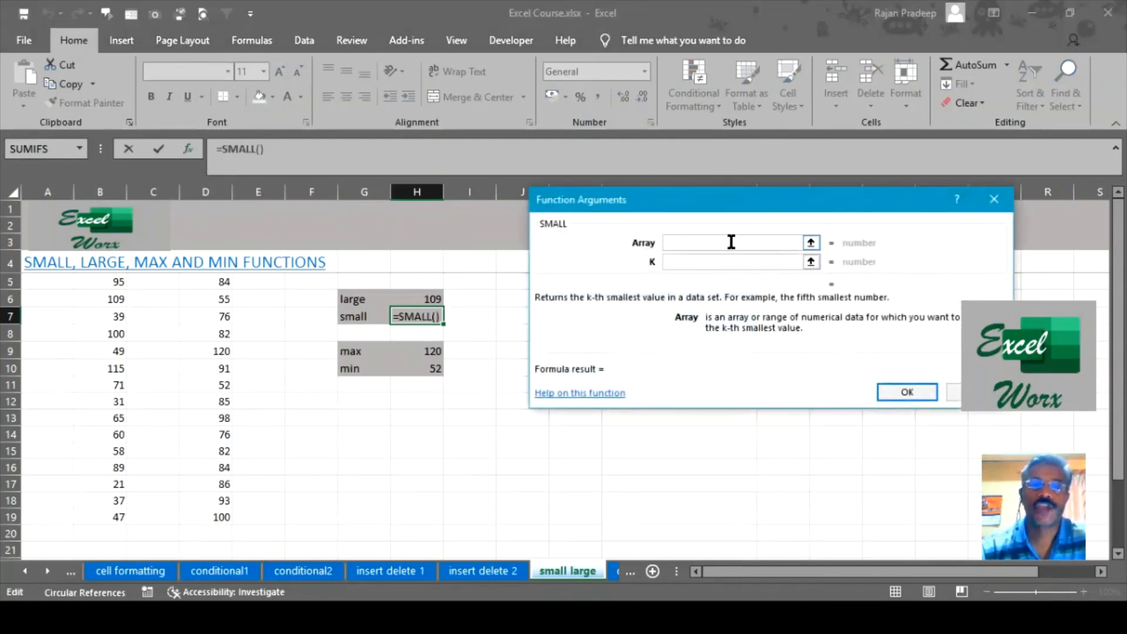
{"action": "left_click_drag", "start_coordinate": [221, 282], "coordinate": [201, 517]}
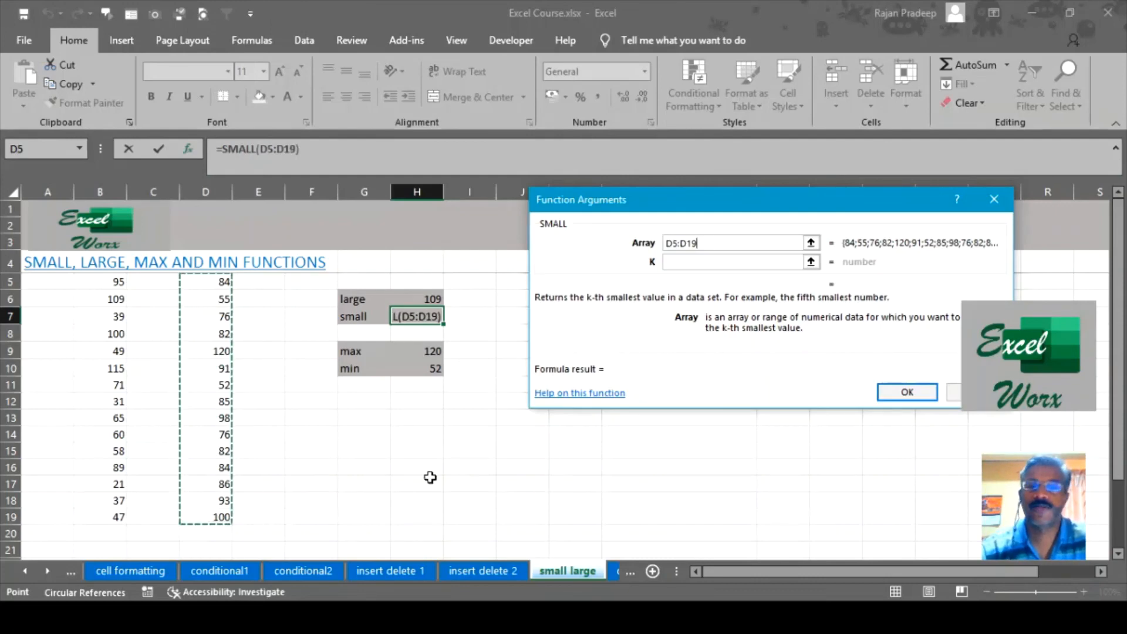
{"action": "key", "text": "Tab"}
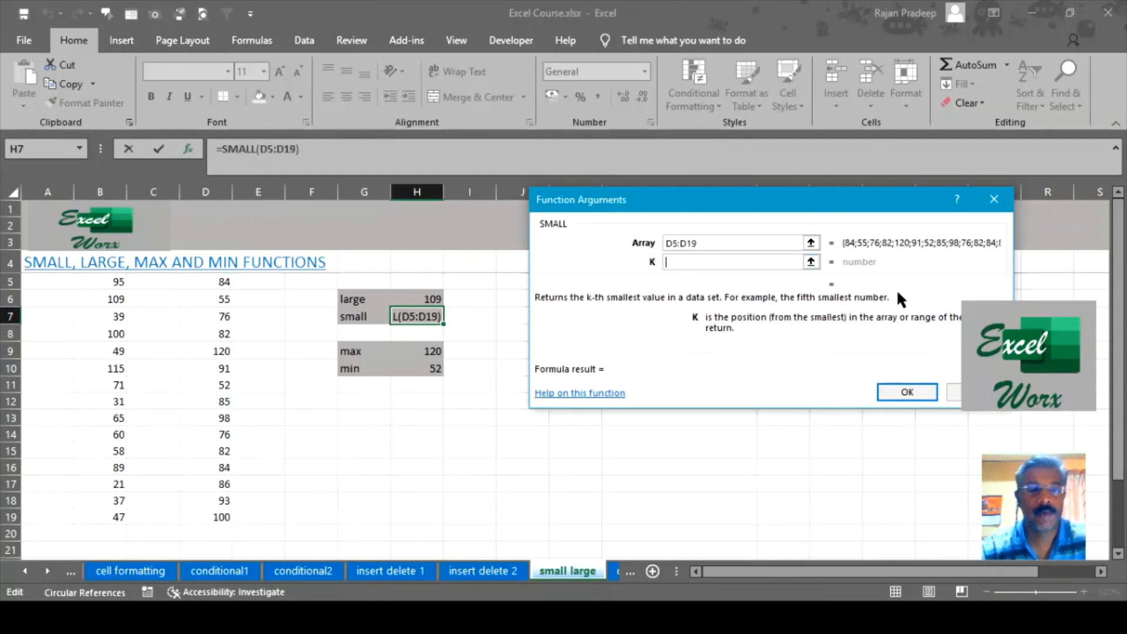
{"action": "type", "text": "3"}
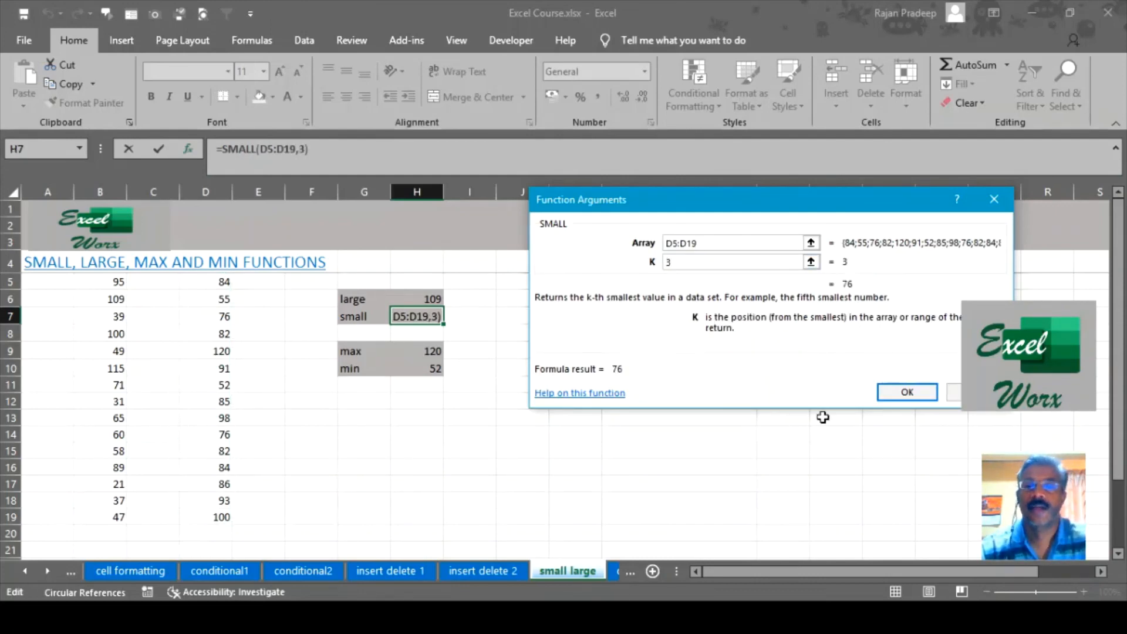
{"action": "left_click", "coordinate": [908, 389]}
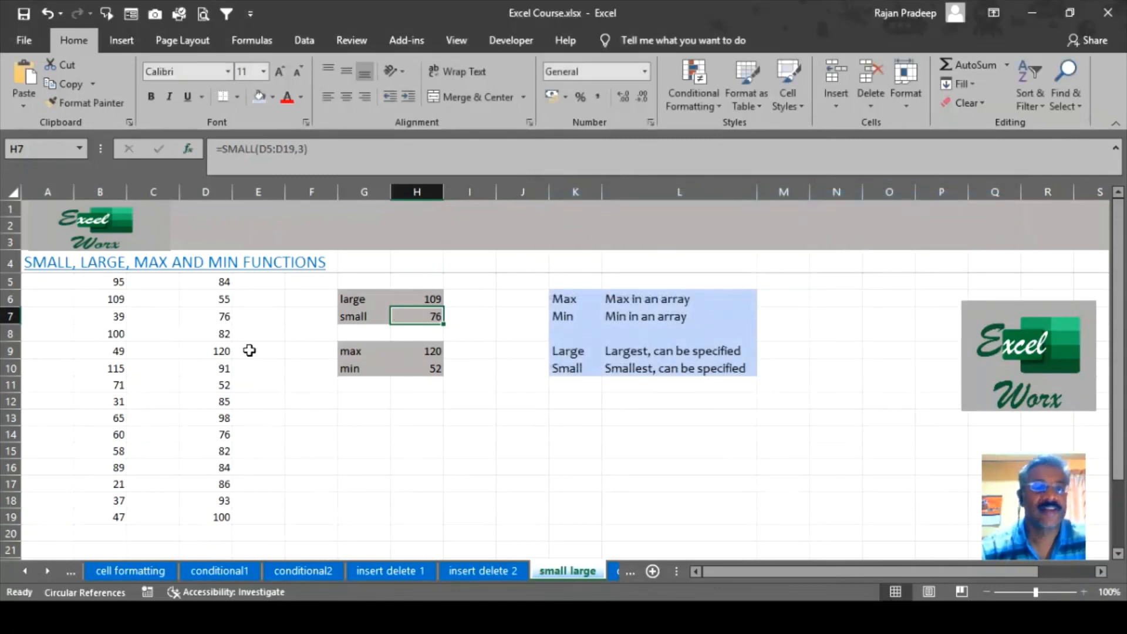
Check column D values 76, 52 and 55 against the SMALL result in H7.
{"action": "left_click", "coordinate": [214, 318]}
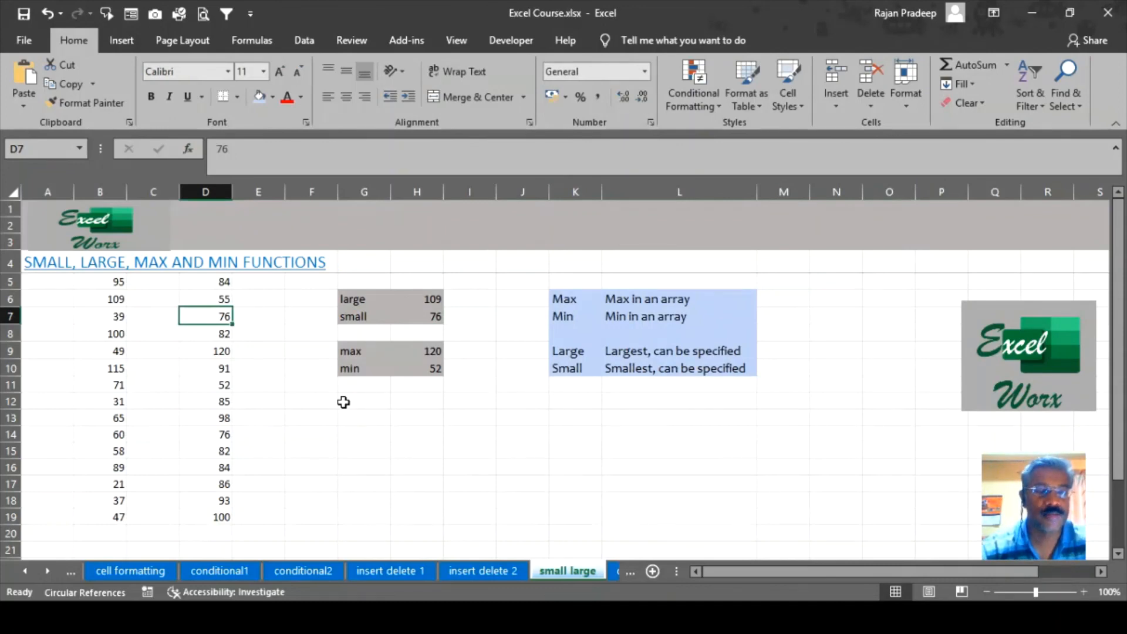
{"action": "left_click", "coordinate": [223, 385]}
{"action": "left_click", "coordinate": [211, 304]}
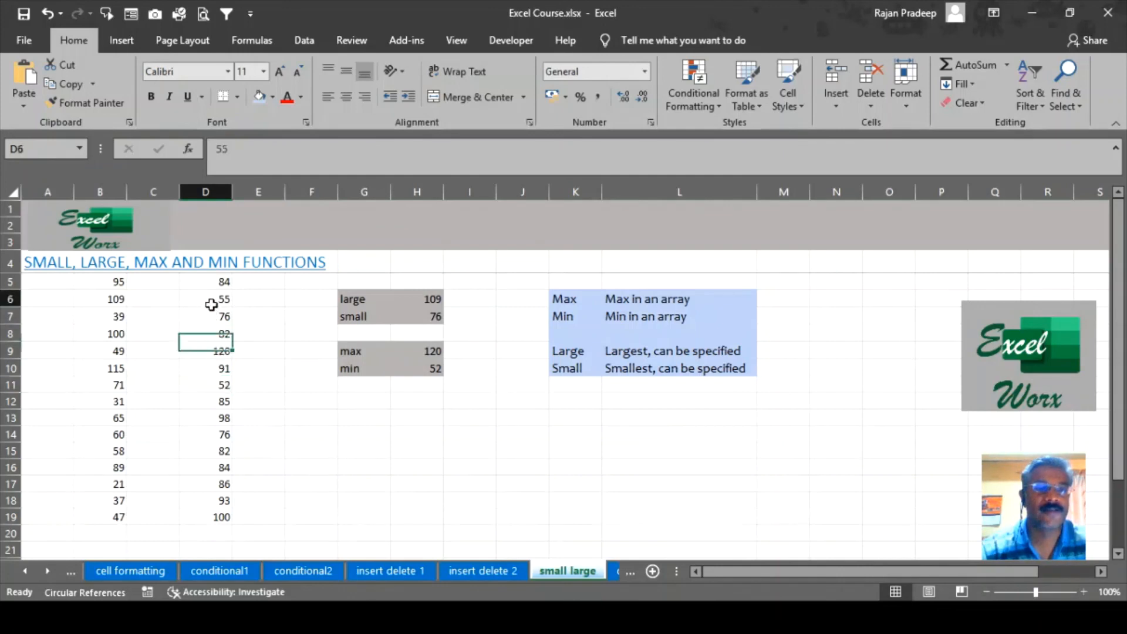
{"action": "left_click", "coordinate": [223, 318]}
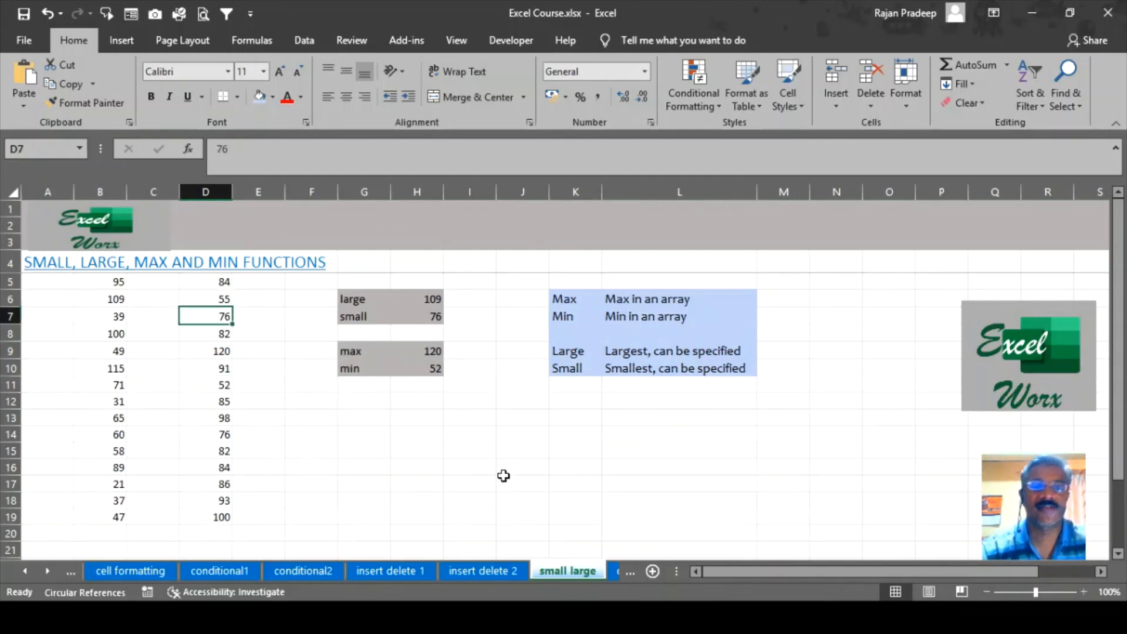
{"action": "left_click", "coordinate": [433, 321]}
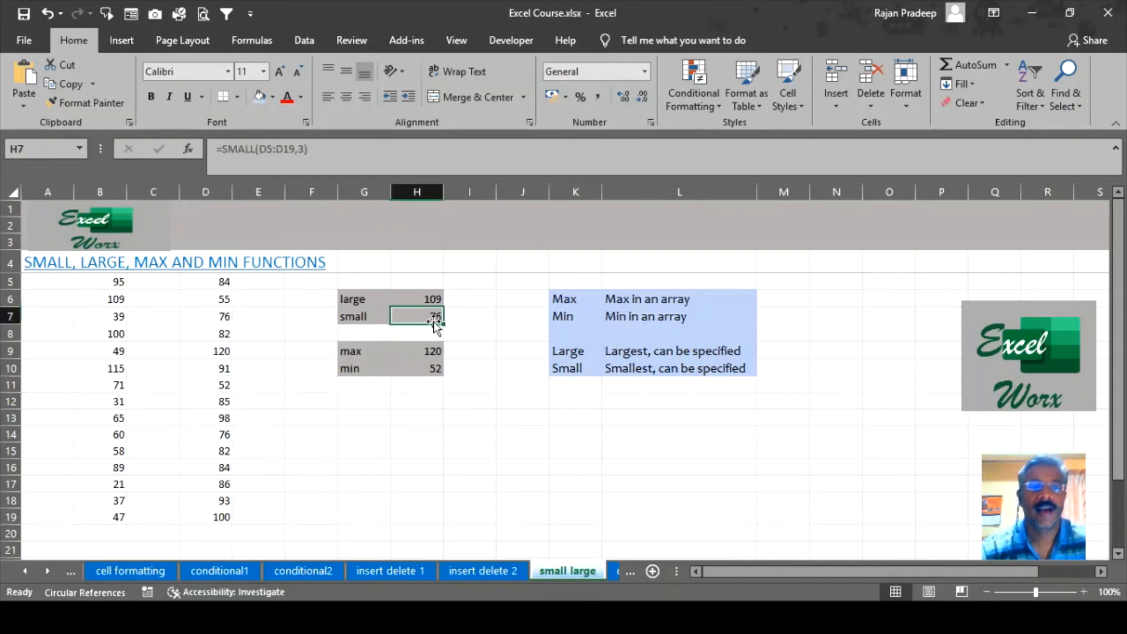
Change H7's formula to =SMALL(D5:D19,2) so it shows 55.
{"action": "left_click", "coordinate": [301, 148]}
{"action": "key", "text": "BackSpace"}
{"action": "type", "text": "2"}
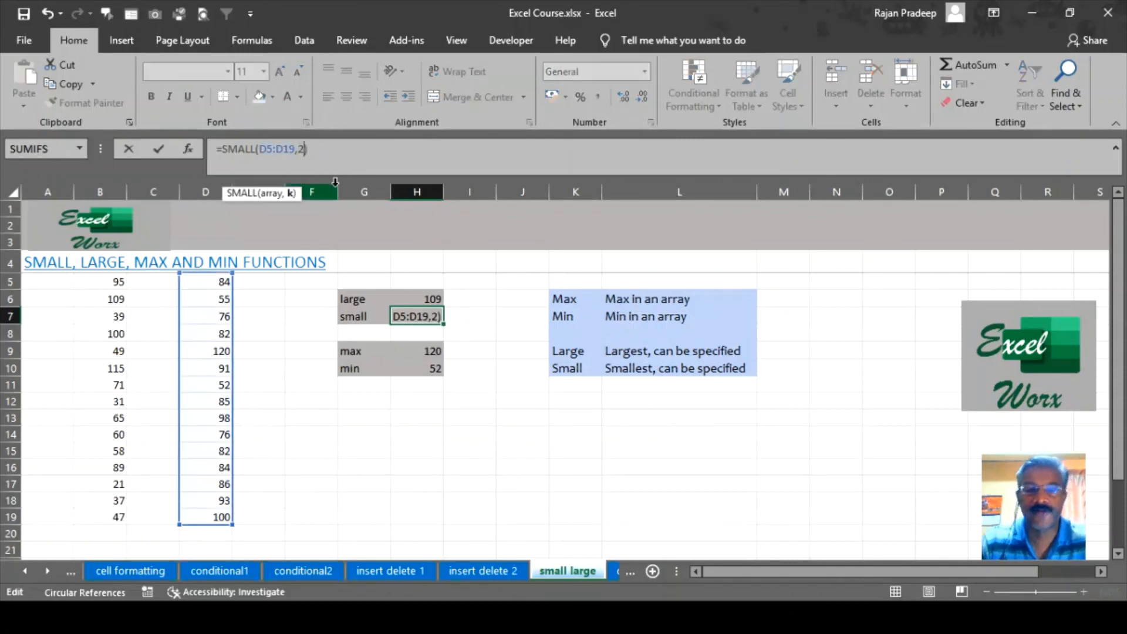
{"action": "key", "text": "Return"}
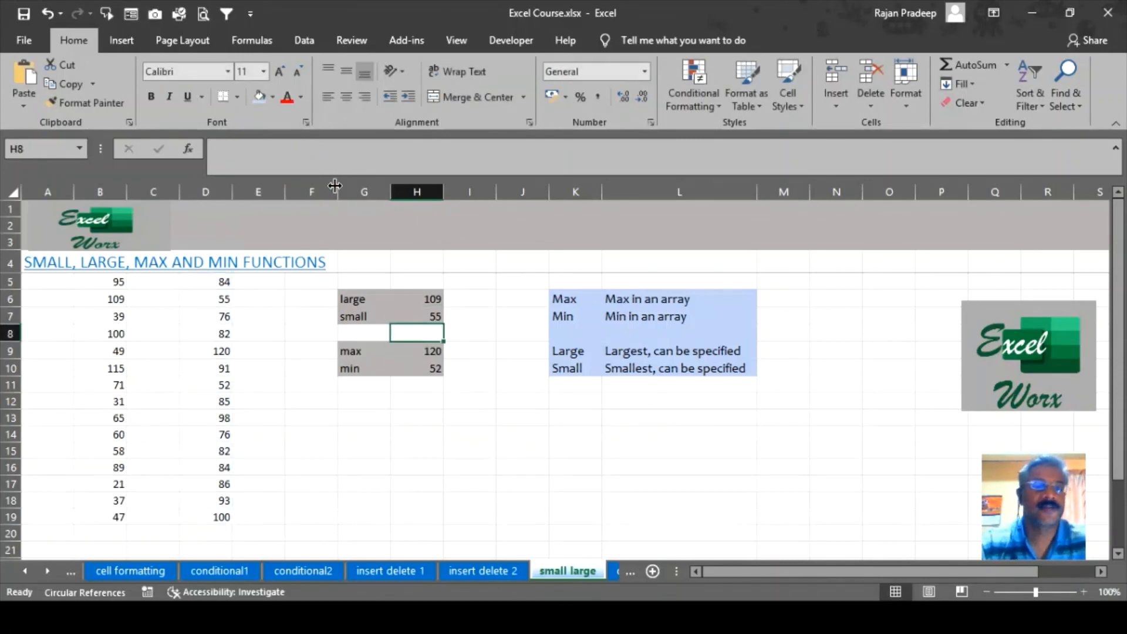
Change H7's formula to =SMALL(D5:D19,1) so it returns 52.
{"action": "left_click", "coordinate": [420, 312]}
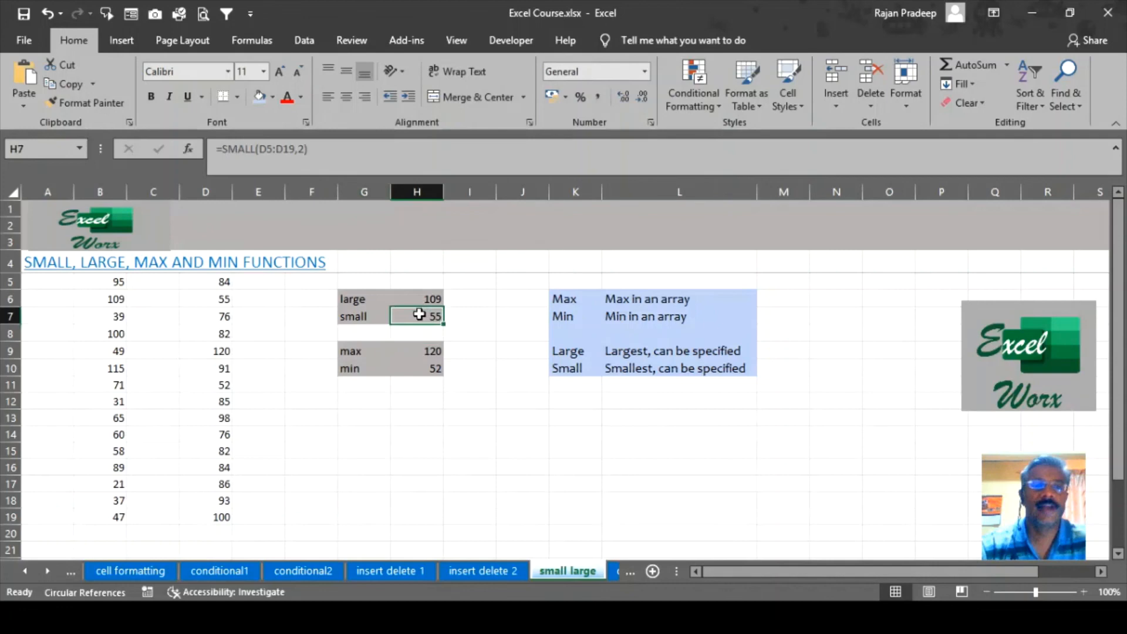
{"action": "left_click", "coordinate": [313, 149]}
{"action": "key", "text": "BackSpace"}
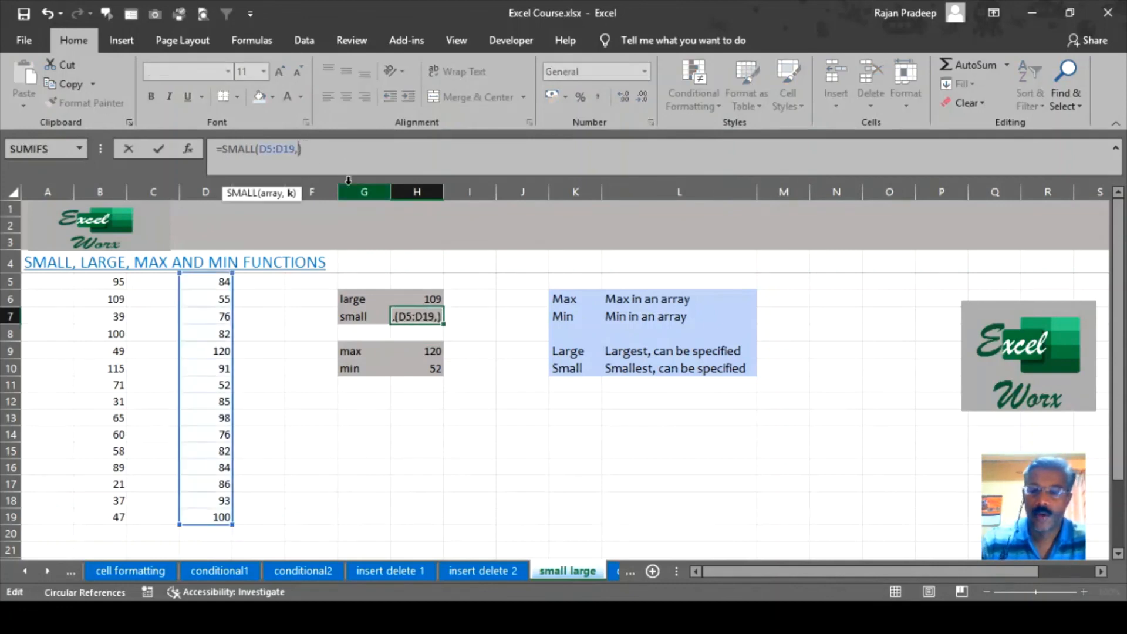
{"action": "type", "text": "1"}
{"action": "key", "text": "Return"}
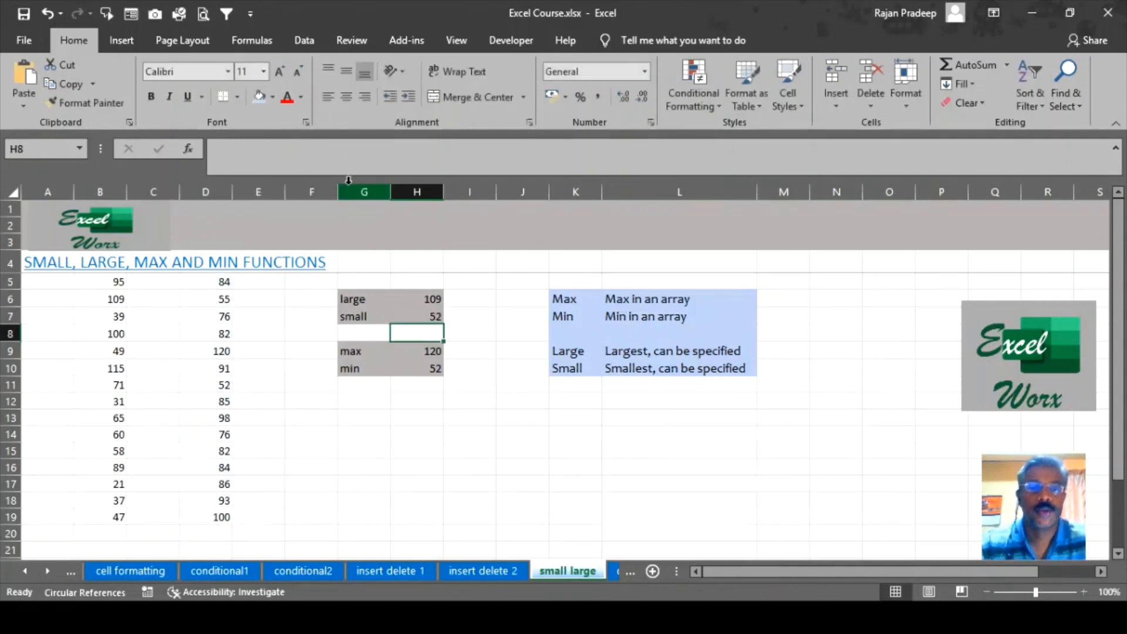